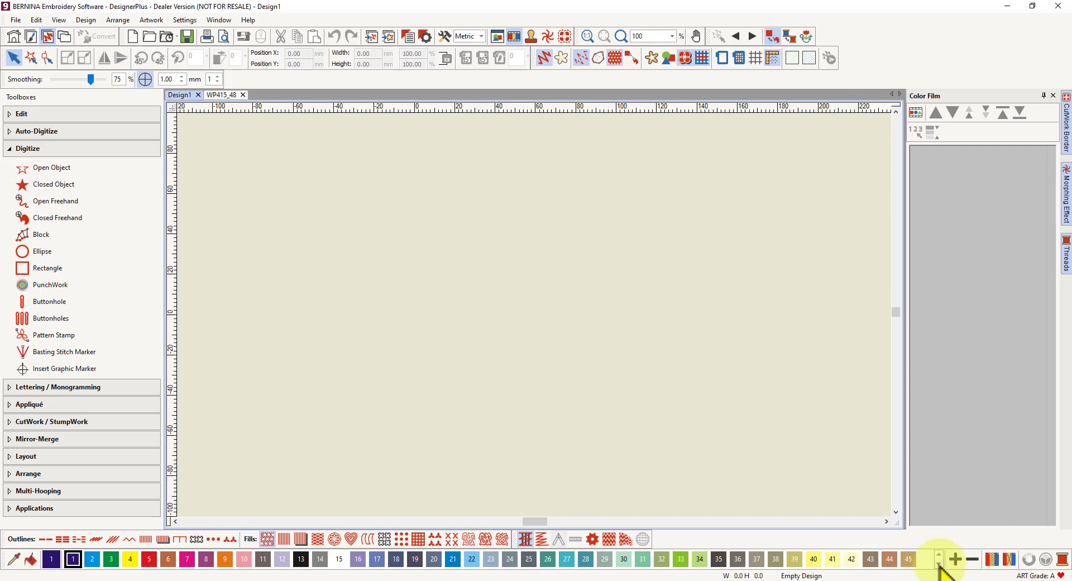
Browse the remaining thread colors in the palette and compare the blank design's palette with that of the WP415_48 design
{"action": "left_click", "coordinate": [938, 564]}
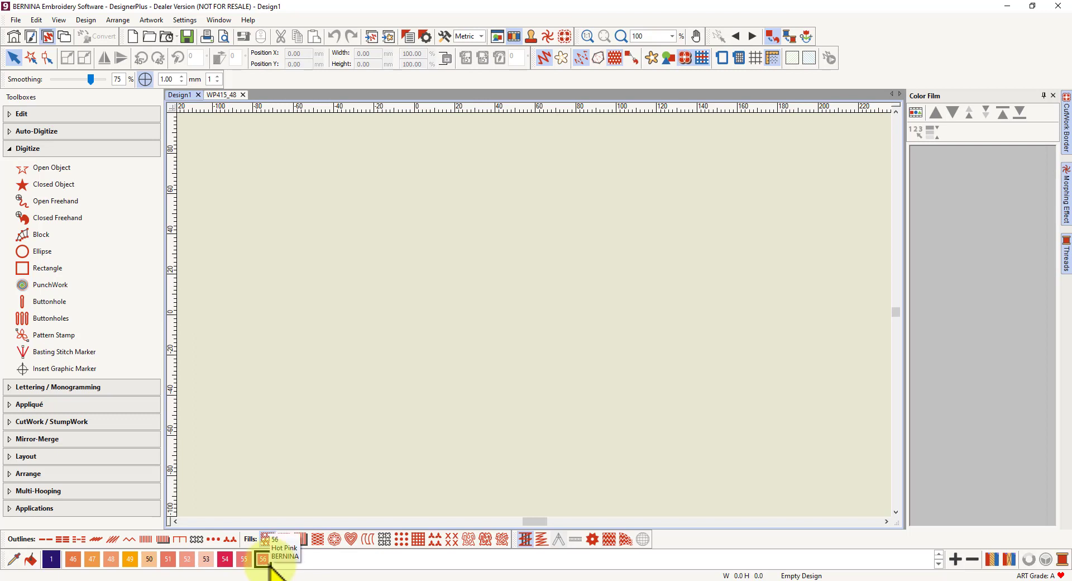
{"action": "left_click", "coordinate": [938, 554]}
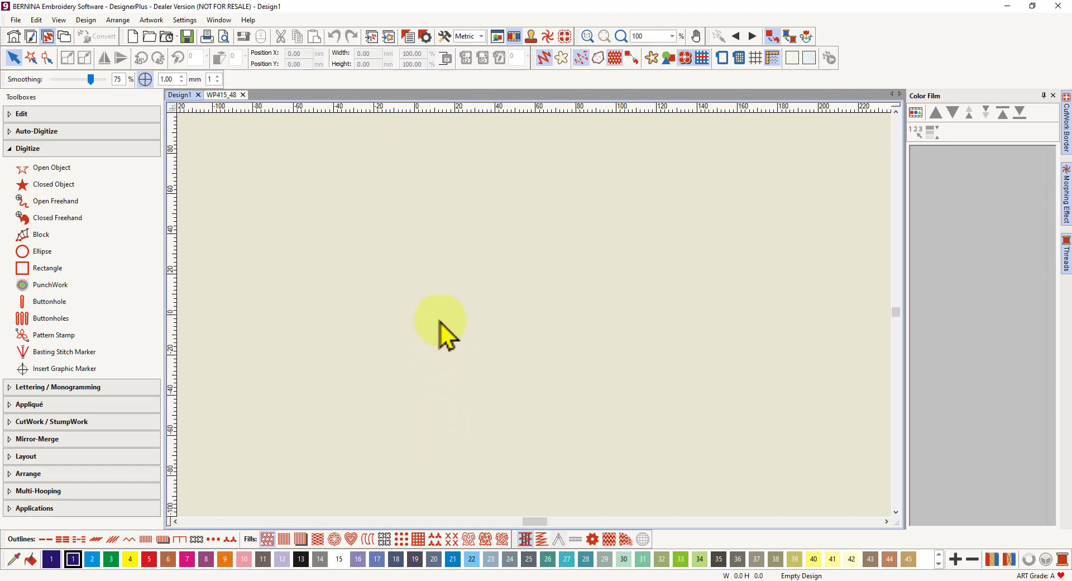
{"action": "left_click", "coordinate": [228, 96]}
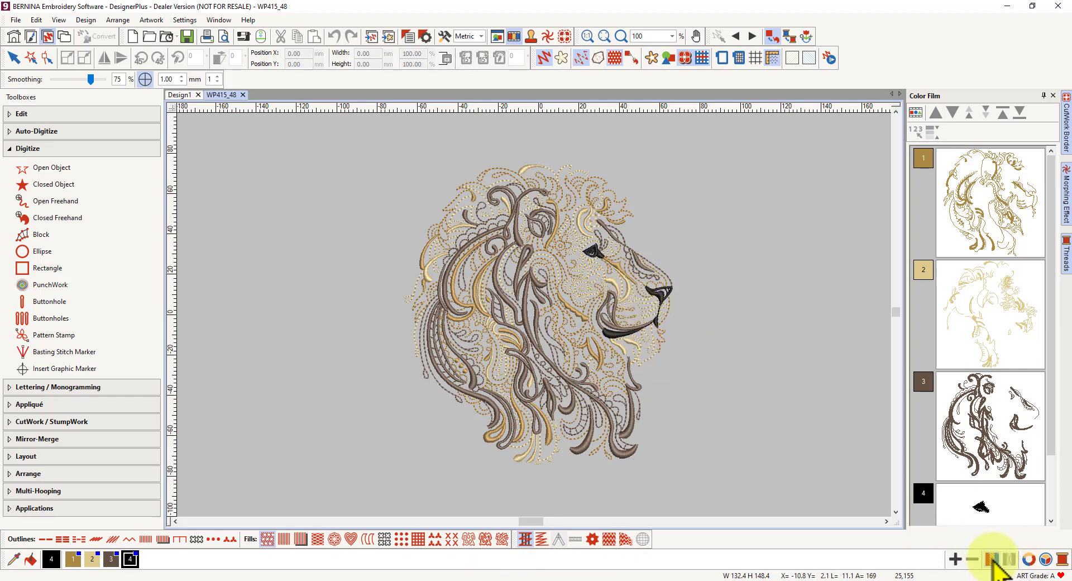
{"action": "left_click", "coordinate": [184, 95]}
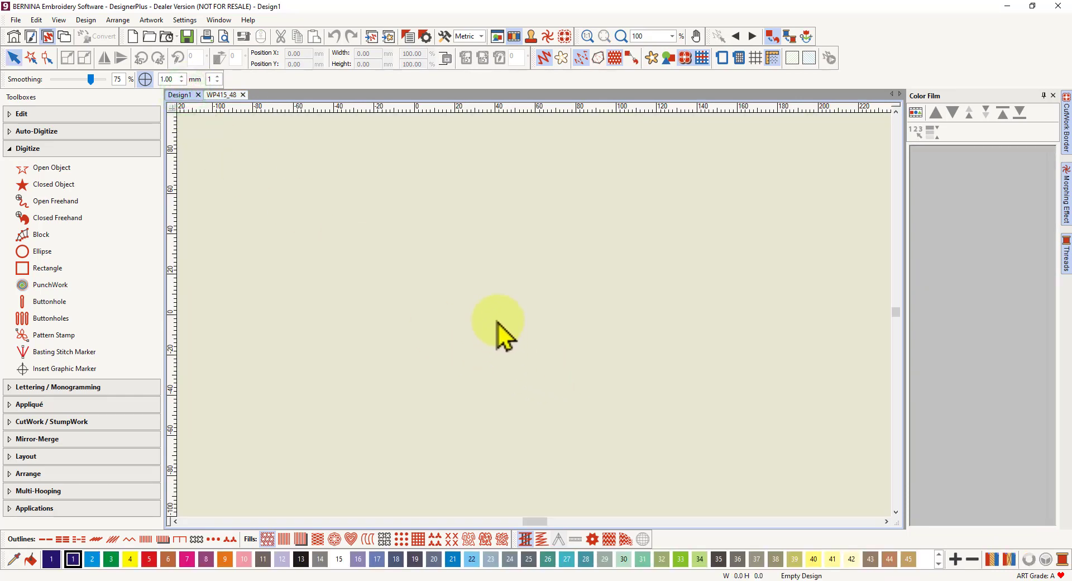
Digitize a four-cornered closed object about 90 by 76 mm in Design1 using color 1 and the default fill
{"action": "left_click", "coordinate": [46, 184]}
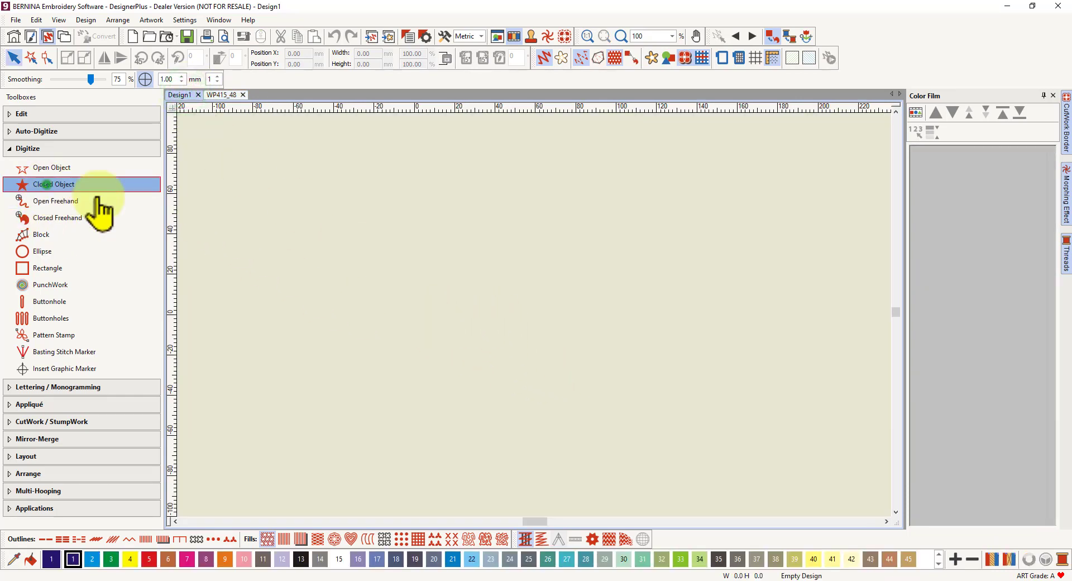
{"action": "left_click", "coordinate": [450, 253]}
{"action": "left_click", "coordinate": [576, 281]}
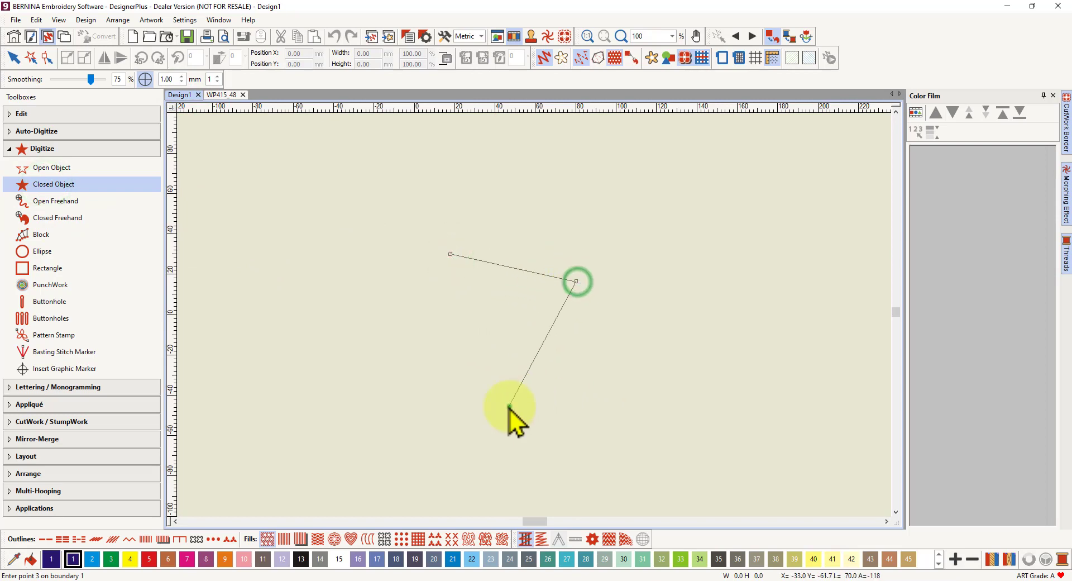
{"action": "left_click", "coordinate": [509, 405]}
{"action": "left_click", "coordinate": [395, 363]}
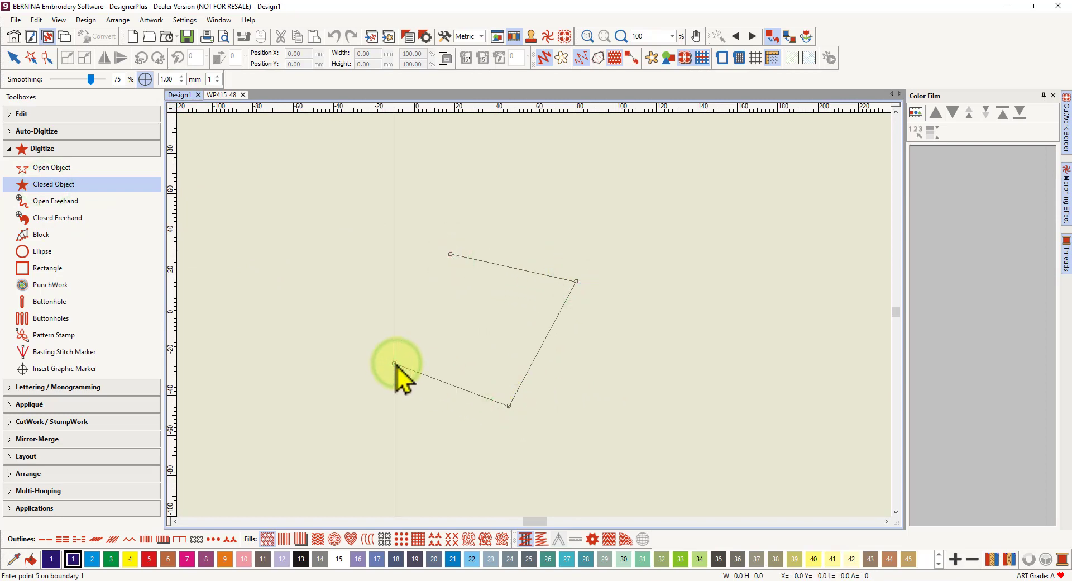
{"action": "key", "text": "Return"}
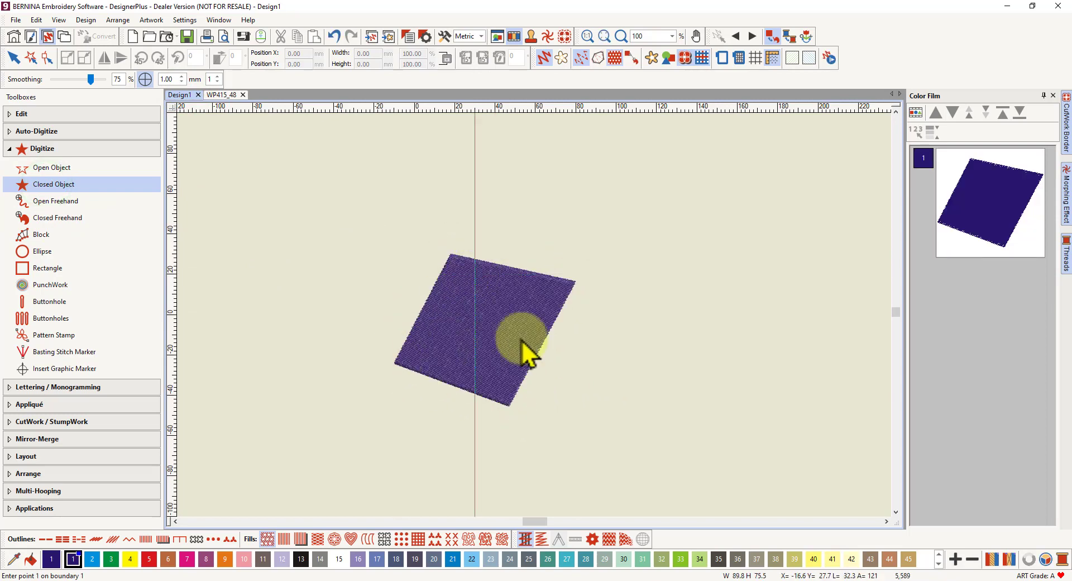
Hide and redisplay the unused palette colors, and remove them so only color 1 remains
{"action": "left_click", "coordinate": [992, 561]}
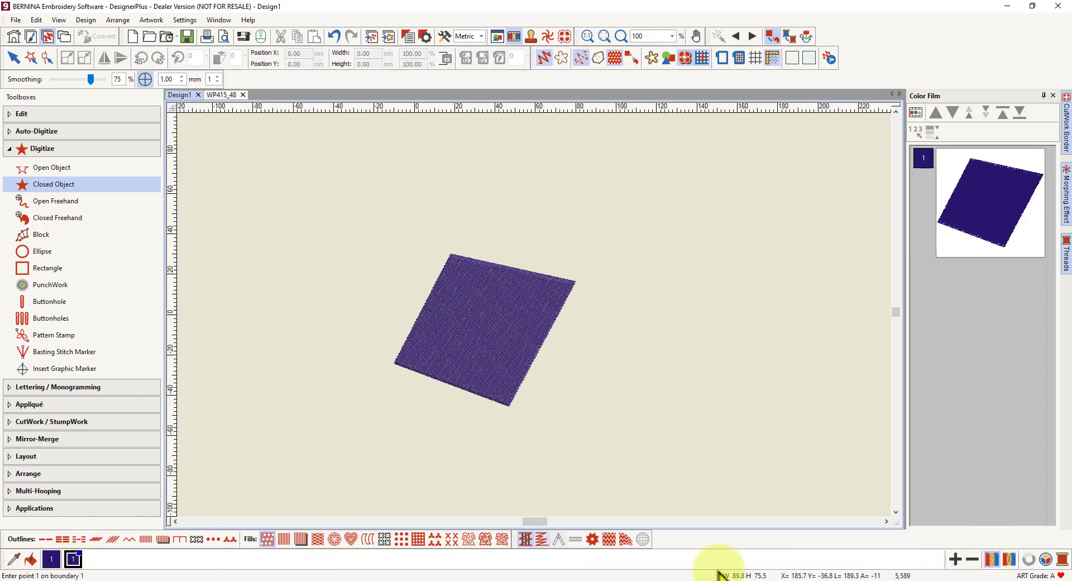
{"action": "left_click", "coordinate": [992, 560]}
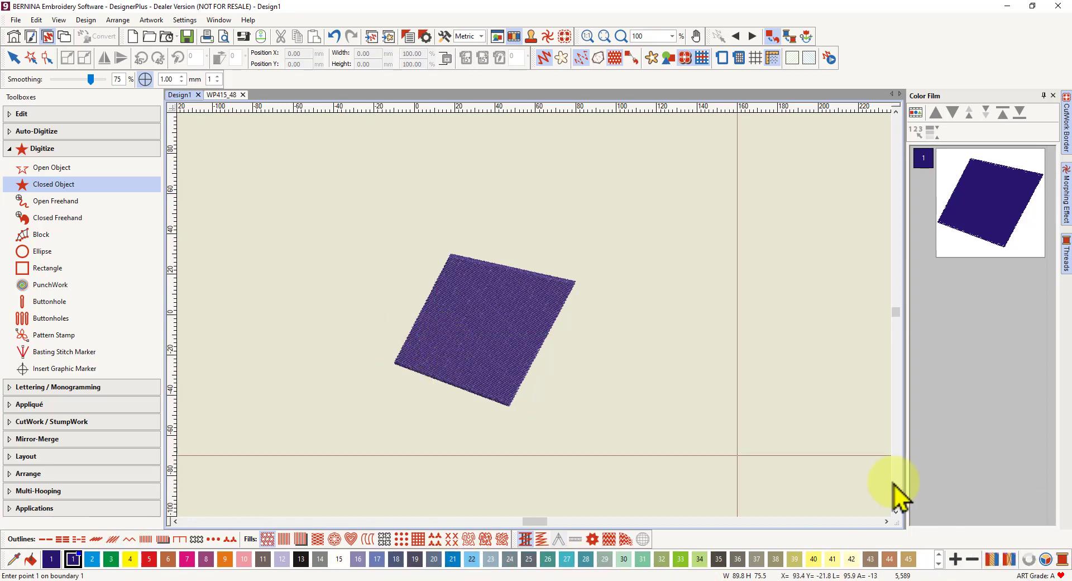
{"action": "left_click", "coordinate": [1010, 561]}
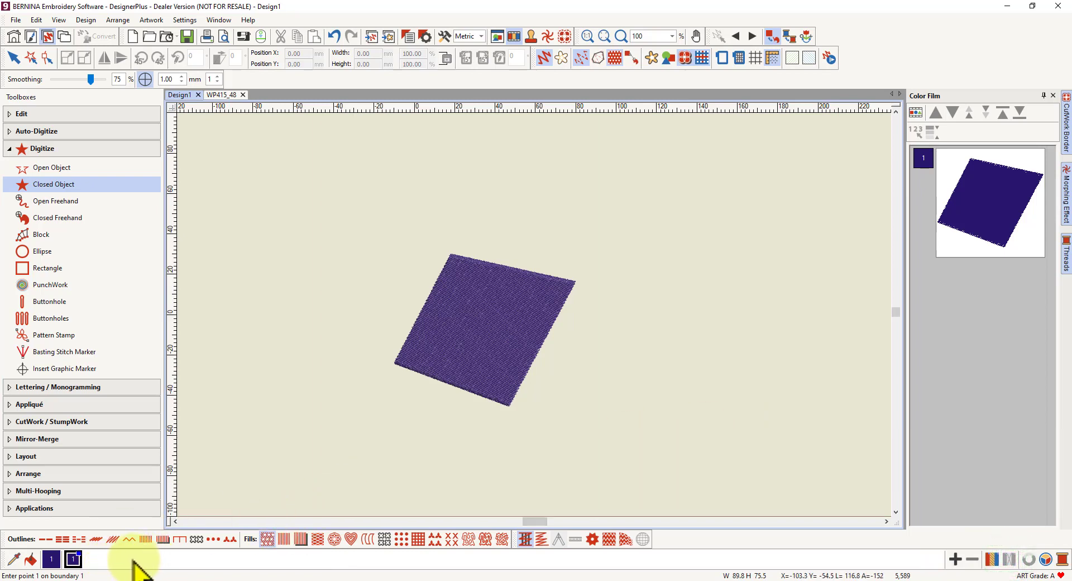
Add two colors to the design palette, blue as color 2 and red as color 3, and remove the red one
{"action": "left_click", "coordinate": [956, 559]}
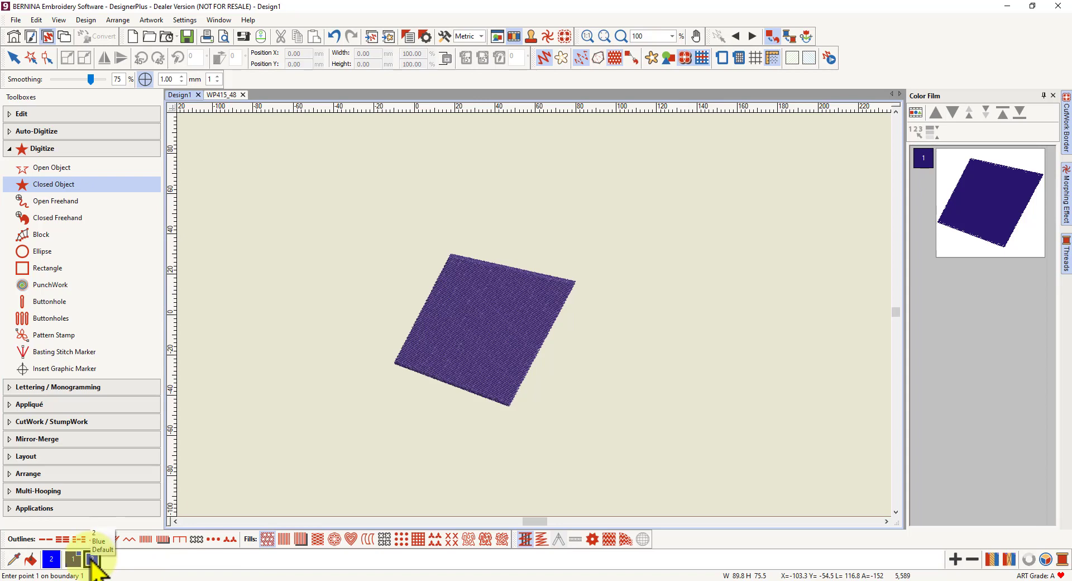
{"action": "left_click", "coordinate": [956, 559]}
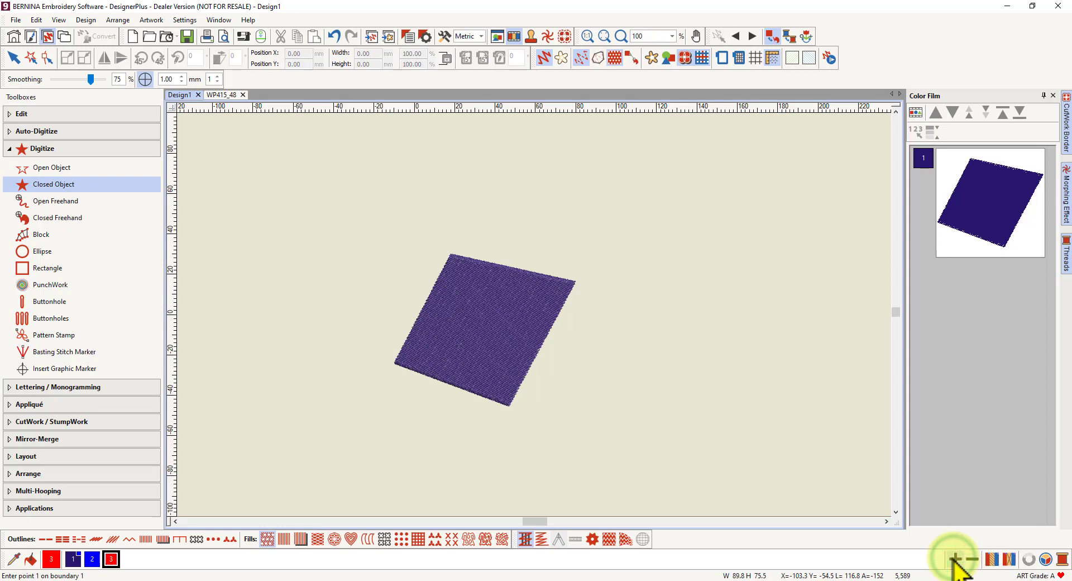
{"action": "left_click", "coordinate": [113, 560]}
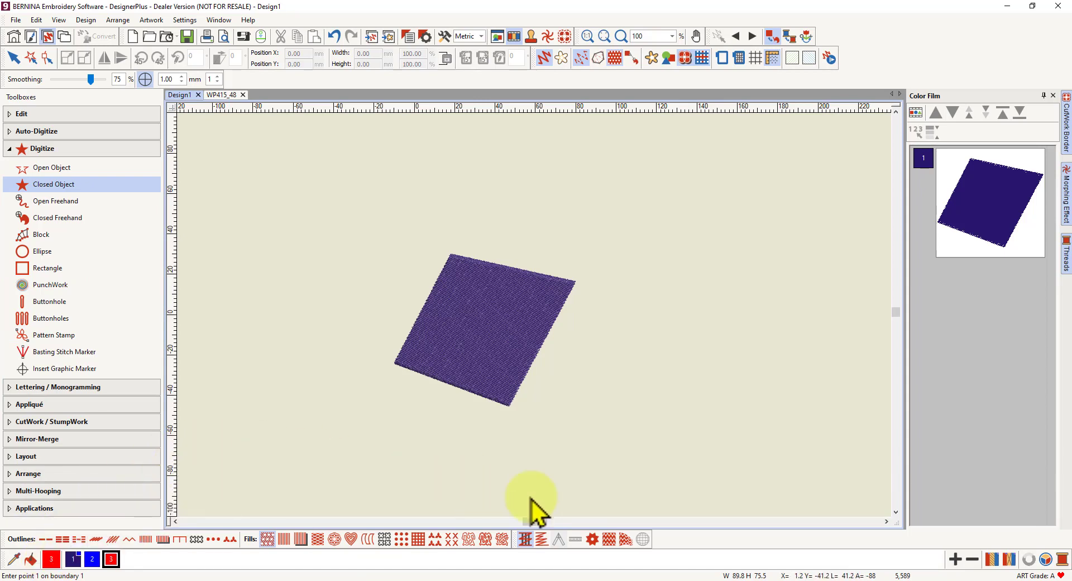
{"action": "left_click", "coordinate": [972, 559]}
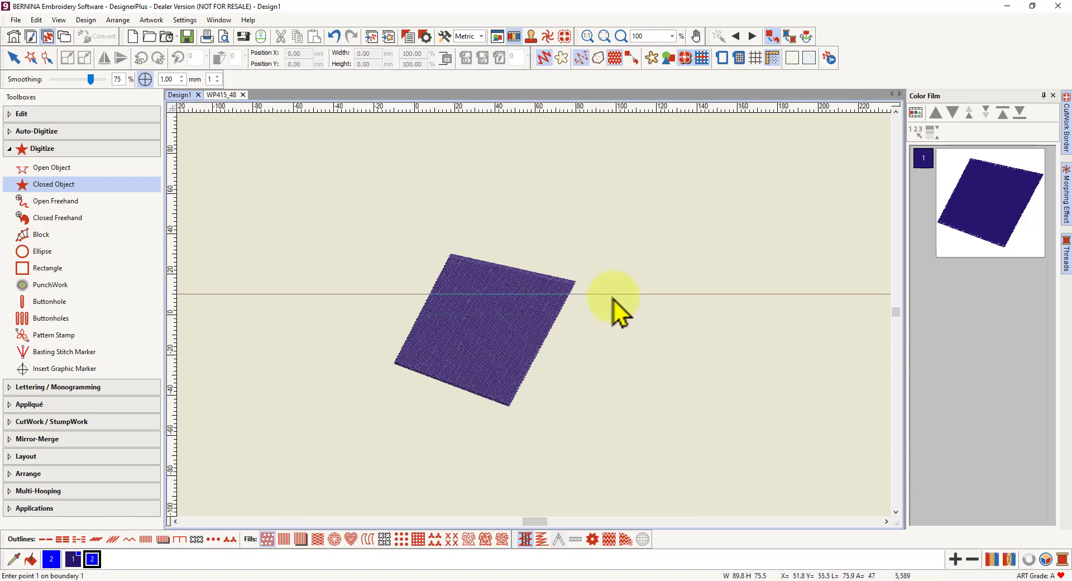
Close Design1 without saving and the WP415_48 design, and start a new blank design
{"action": "left_click", "coordinate": [199, 95]}
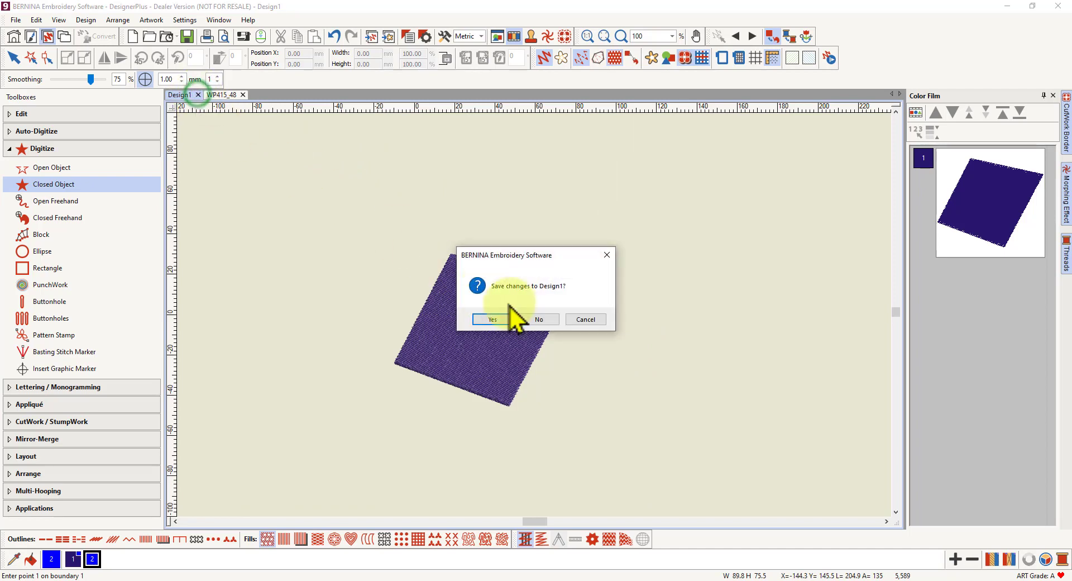
{"action": "left_click", "coordinate": [538, 317]}
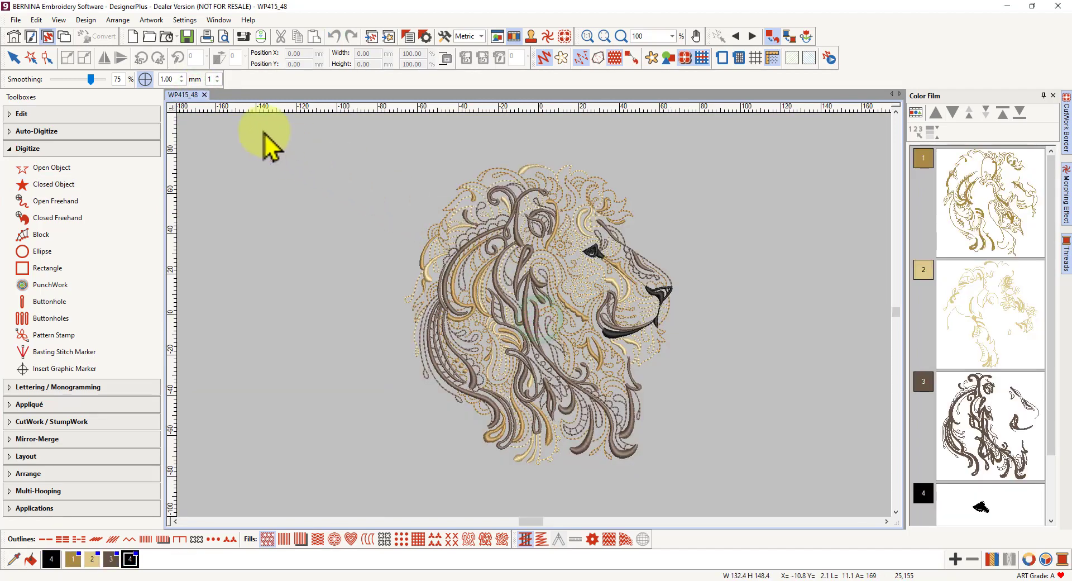
{"action": "left_click", "coordinate": [205, 95]}
{"action": "left_click", "coordinate": [133, 37]}
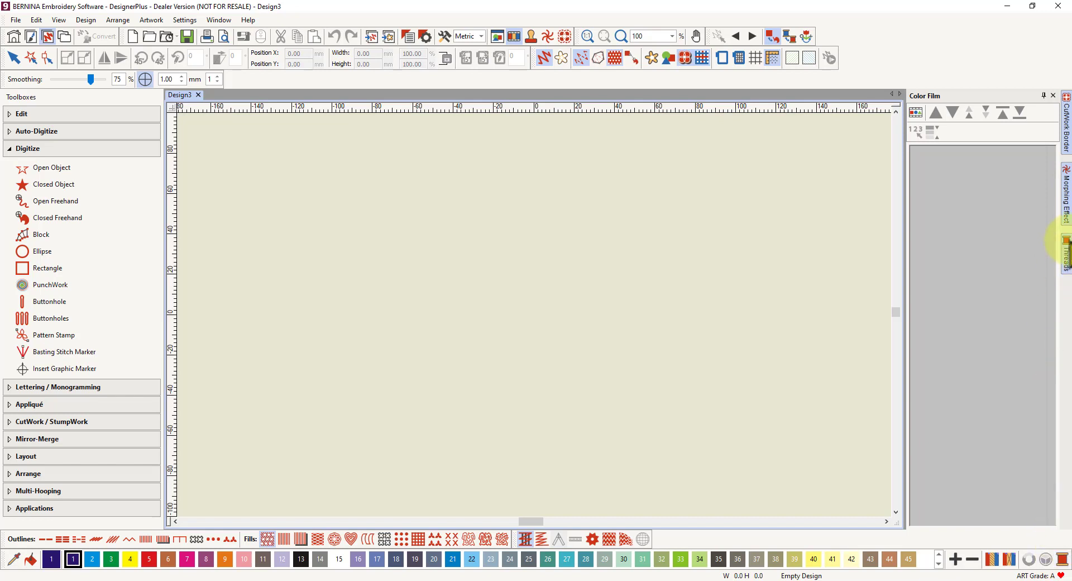
Keep the Threads list docked with Color Film collapsed, and expand the list to show thread names and charts
{"action": "left_click", "coordinate": [1065, 262]}
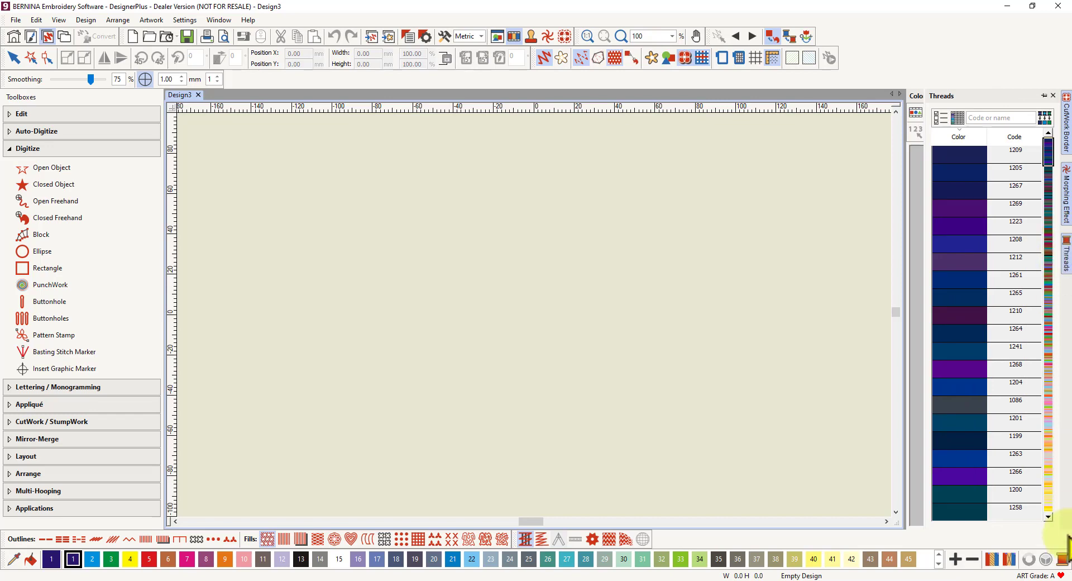
{"action": "left_click", "coordinate": [1043, 96]}
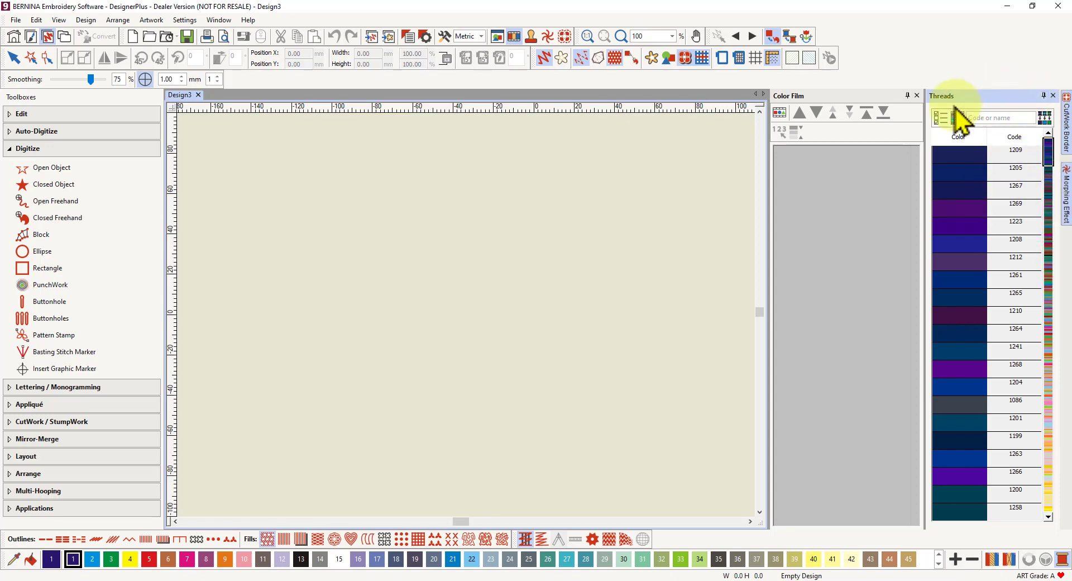
{"action": "left_click", "coordinate": [906, 96]}
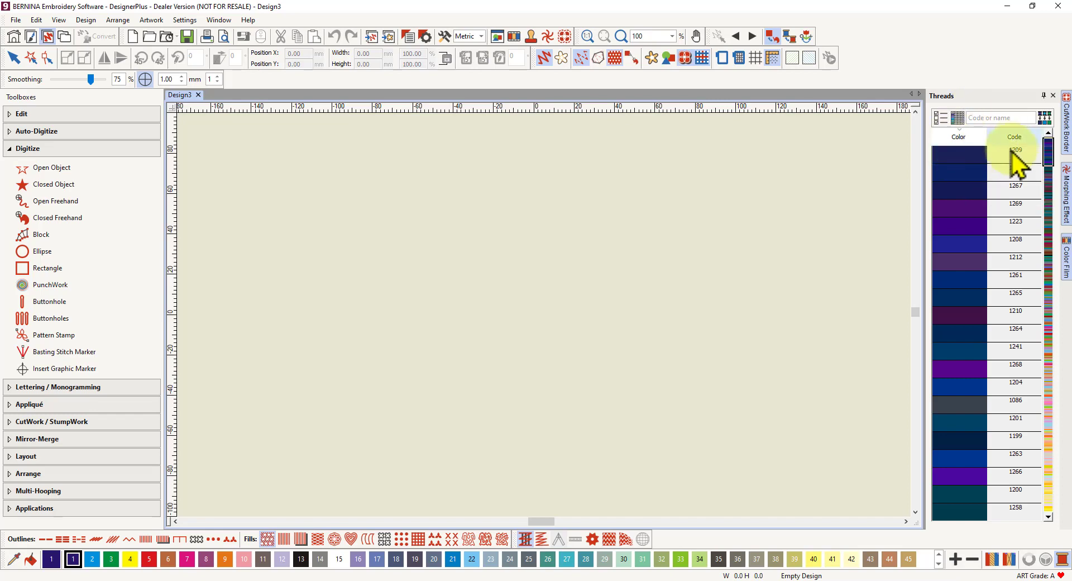
{"action": "left_click", "coordinate": [956, 116]}
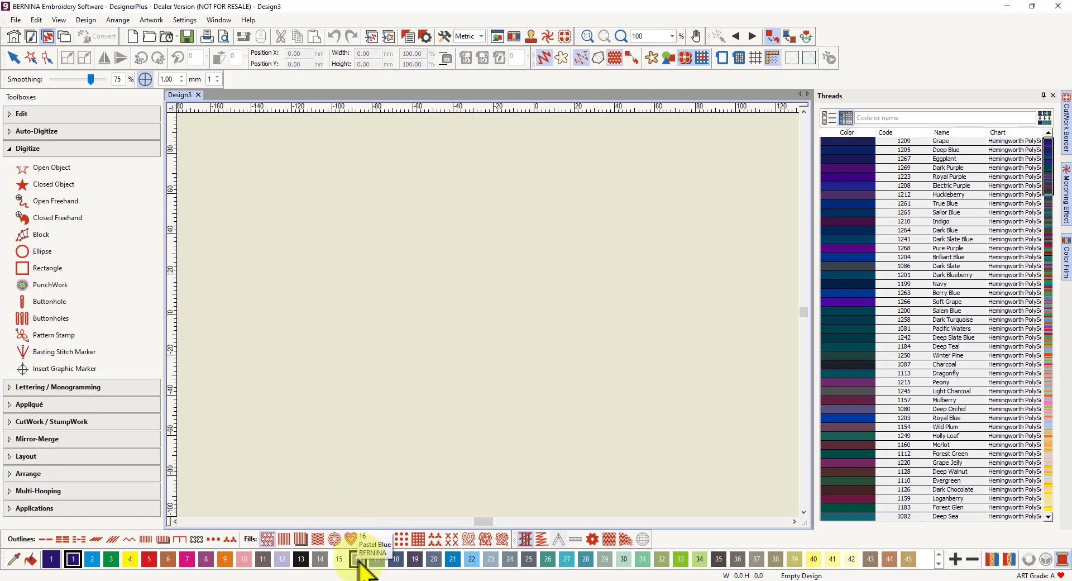
Replace palette color 16 with Hemingworth PolySelect thread 1221 Freesia, and reduce the thread list to colors and codes
{"action": "left_click", "coordinate": [358, 559]}
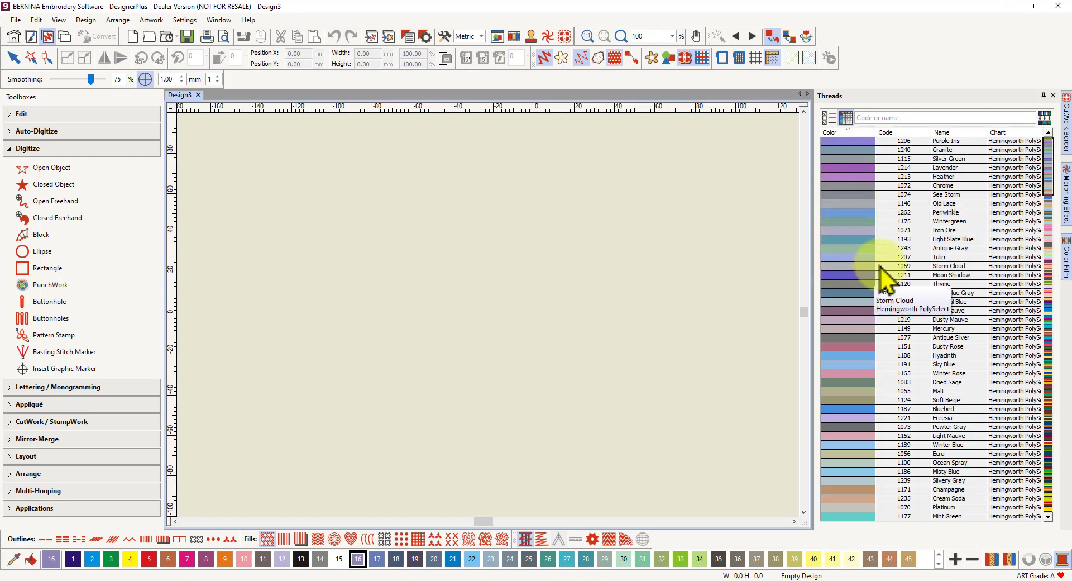
{"action": "left_click", "coordinate": [847, 418]}
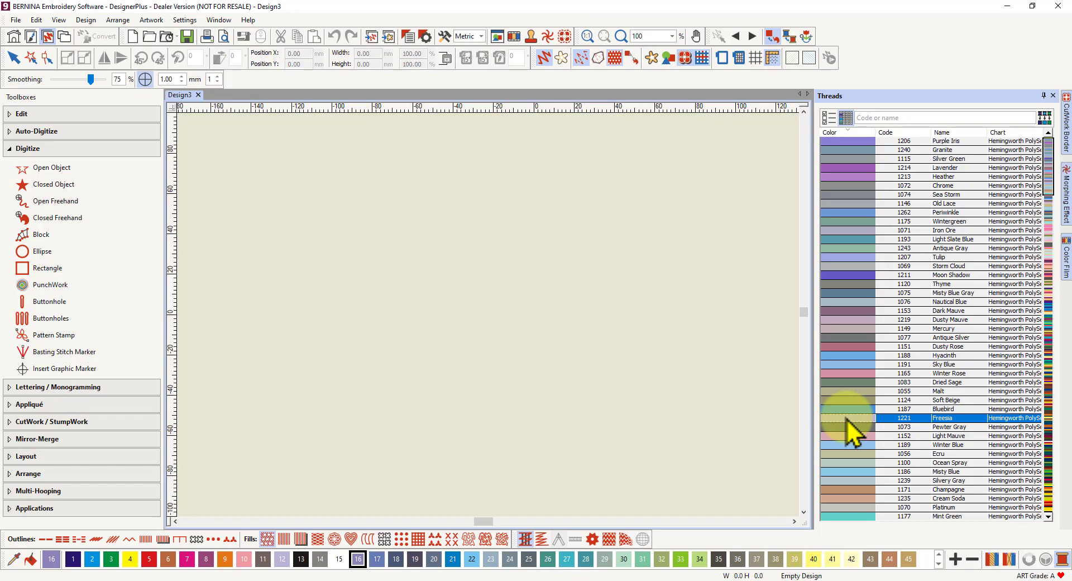
{"action": "double_click", "coordinate": [847, 417]}
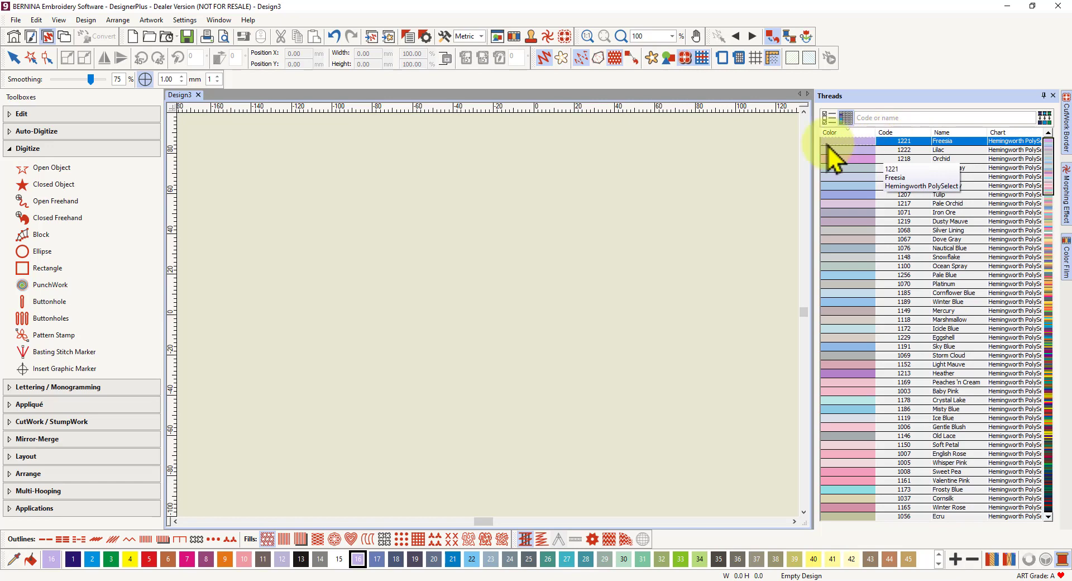
{"action": "left_click", "coordinate": [845, 118]}
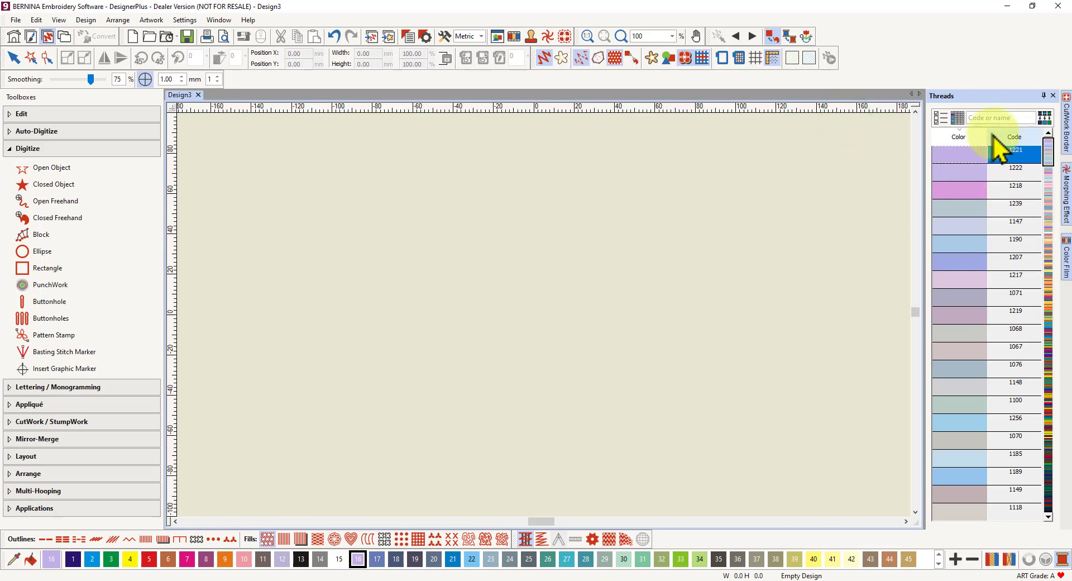
Add Floriani Poly to the selected thread charts alongside Hemingworth, and select palette color 21 to list its matching threads
{"action": "left_click", "coordinate": [940, 119]}
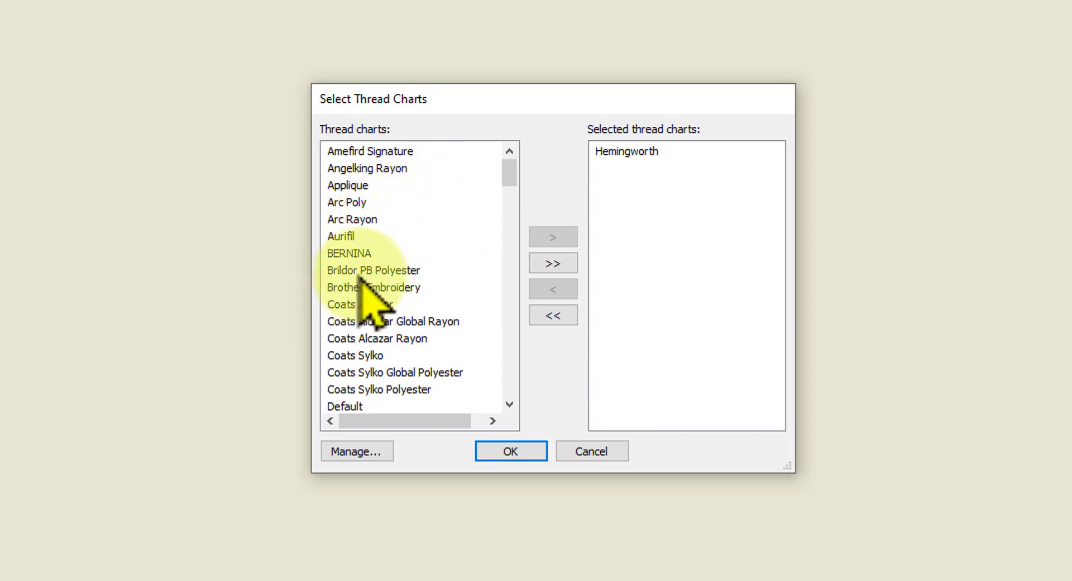
{"action": "mouse_move", "coordinate": [503, 169]}
{"action": "left_mouse_down"}
{"action": "mouse_move", "coordinate": [507, 236]}
{"action": "mouse_move", "coordinate": [507, 202]}
{"action": "left_mouse_up"}
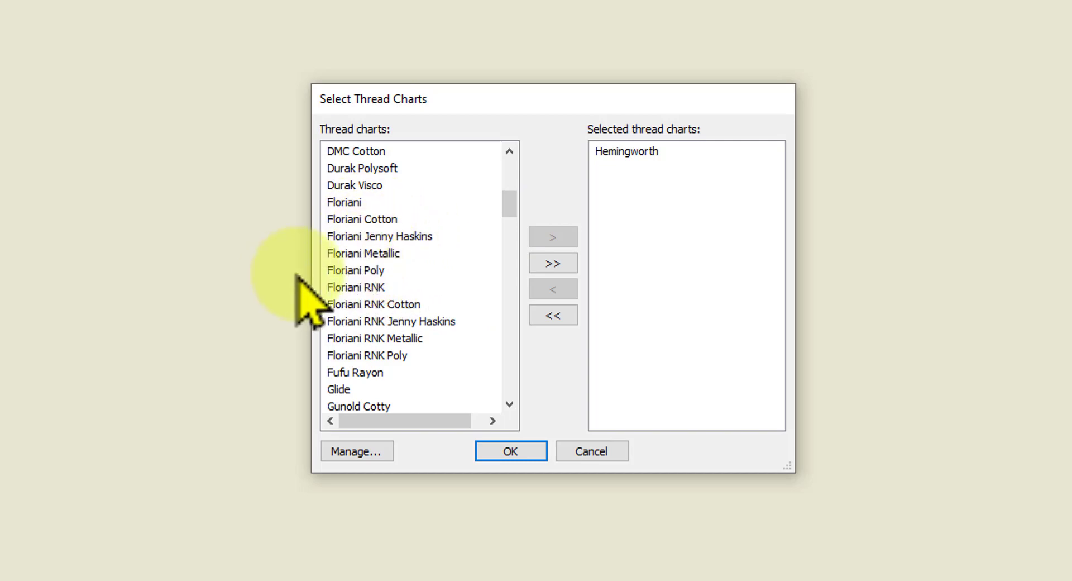
{"action": "left_click", "coordinate": [346, 271]}
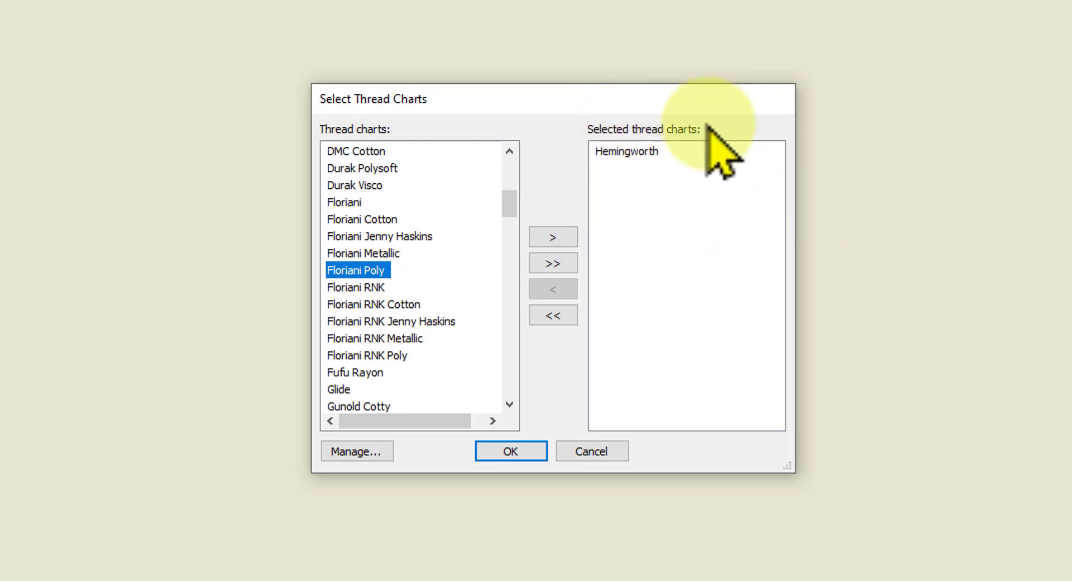
{"action": "left_click", "coordinate": [550, 237]}
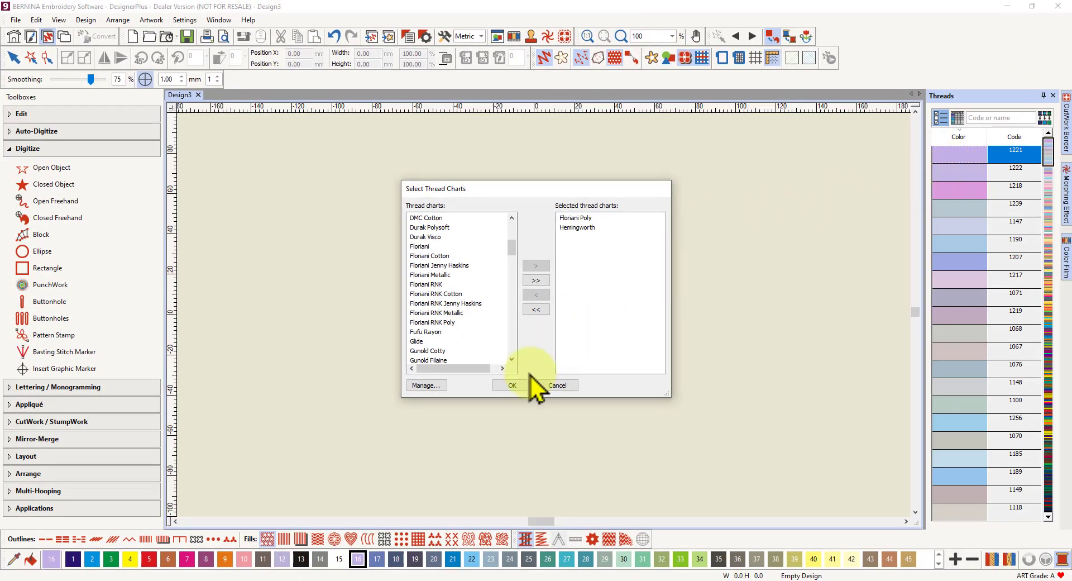
{"action": "left_click", "coordinate": [513, 385]}
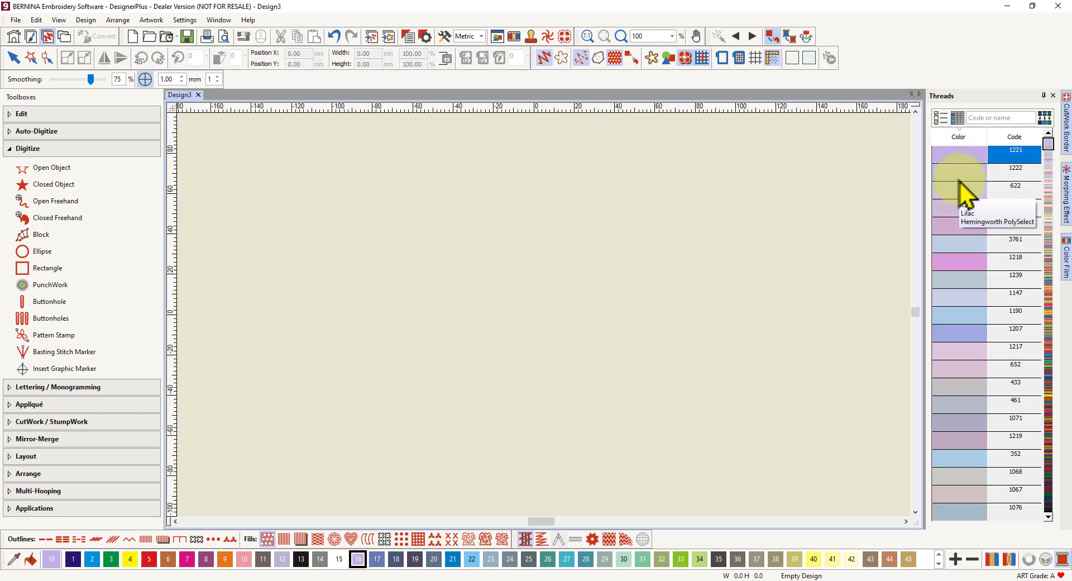
{"action": "left_click", "coordinate": [453, 560]}
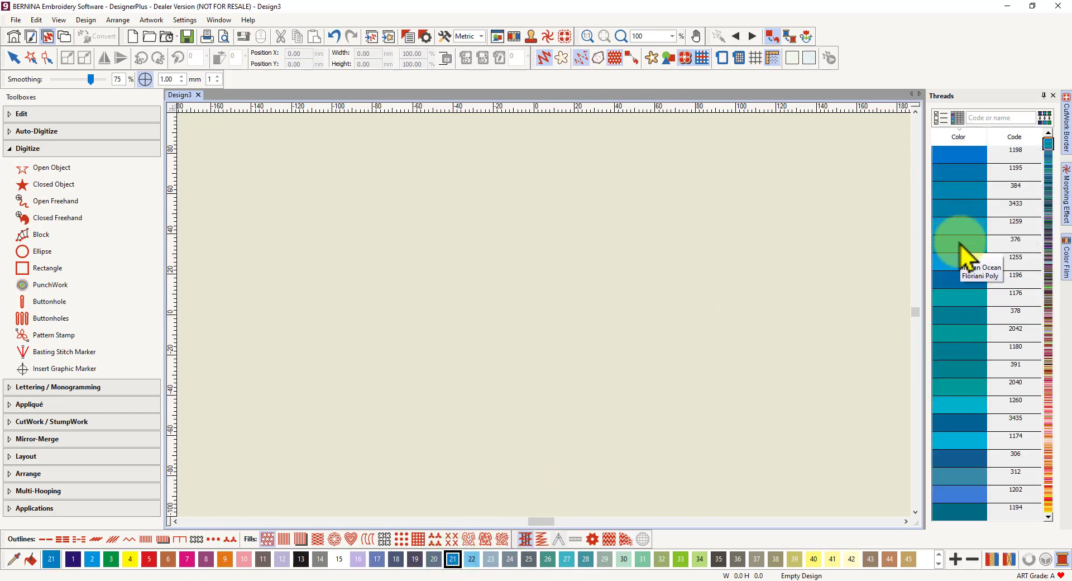
Open the thread chart manager from the thread chart selection and display the list of available charts
{"action": "left_click", "coordinate": [957, 290]}
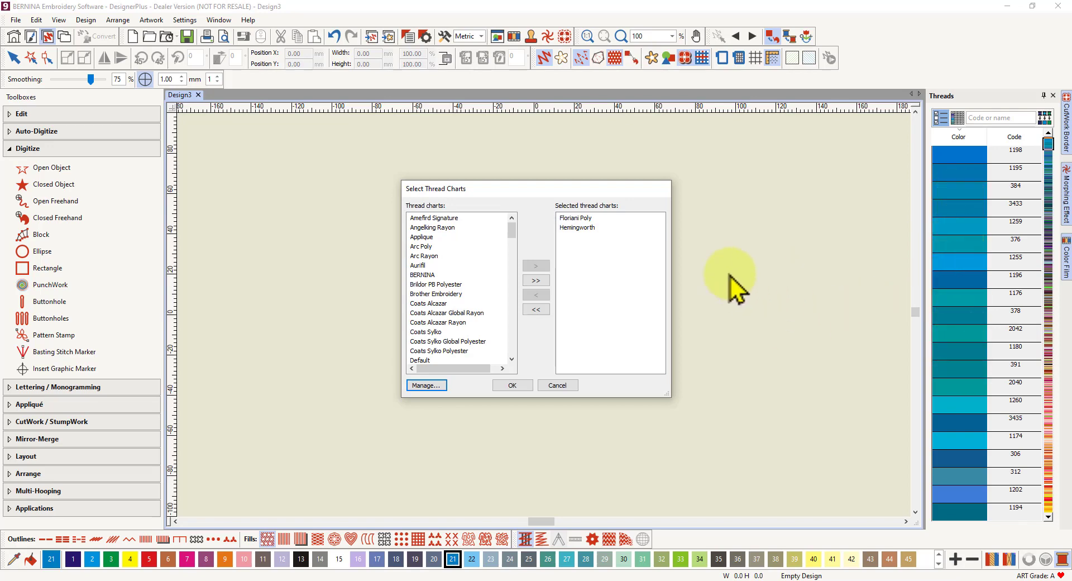
{"action": "left_click", "coordinate": [430, 386]}
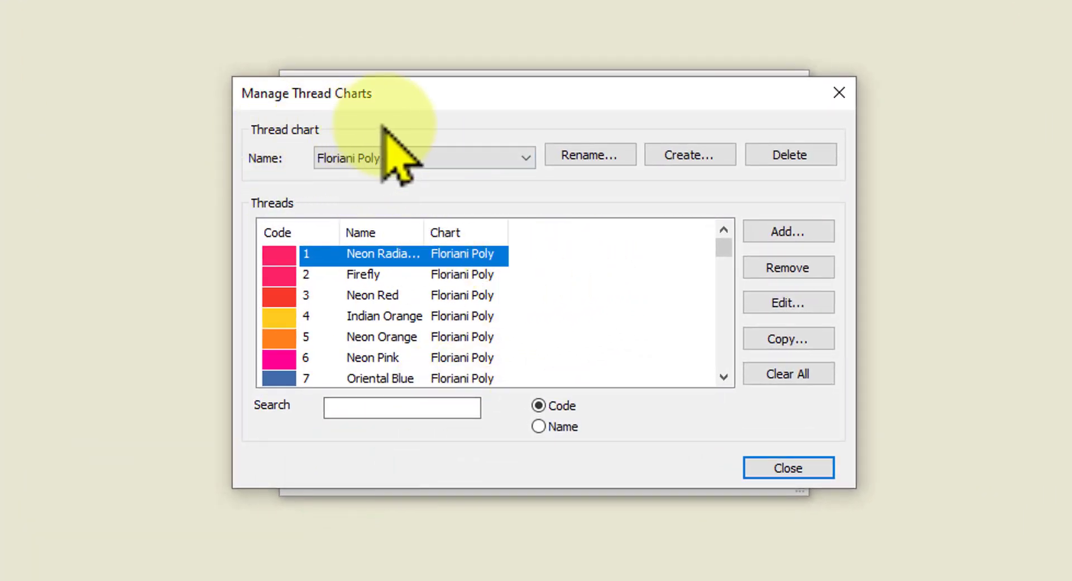
{"action": "left_click", "coordinate": [526, 158]}
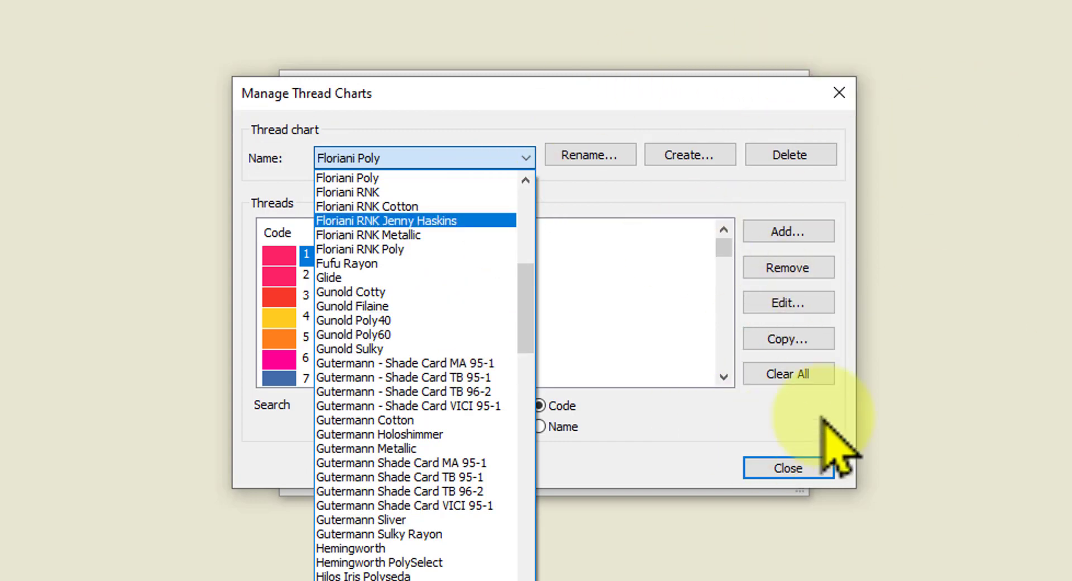
Browse the threads of the Floriani Poly chart and open thread 7 Oriental Blue for editing
{"action": "left_click", "coordinate": [1038, 131]}
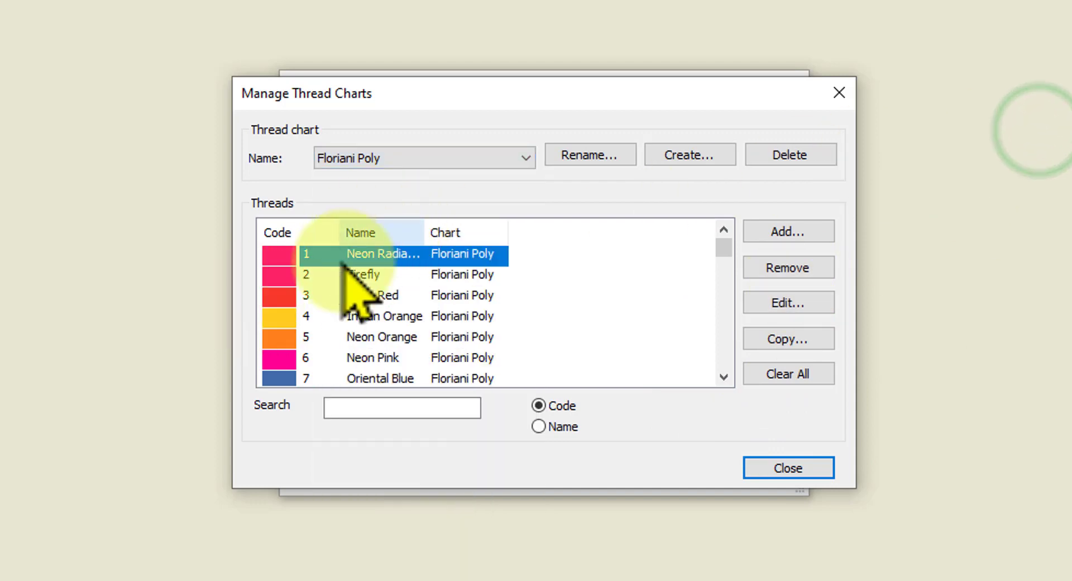
{"action": "scroll", "coordinate": [352, 284], "scroll_direction": "down", "scroll_amount": 1}
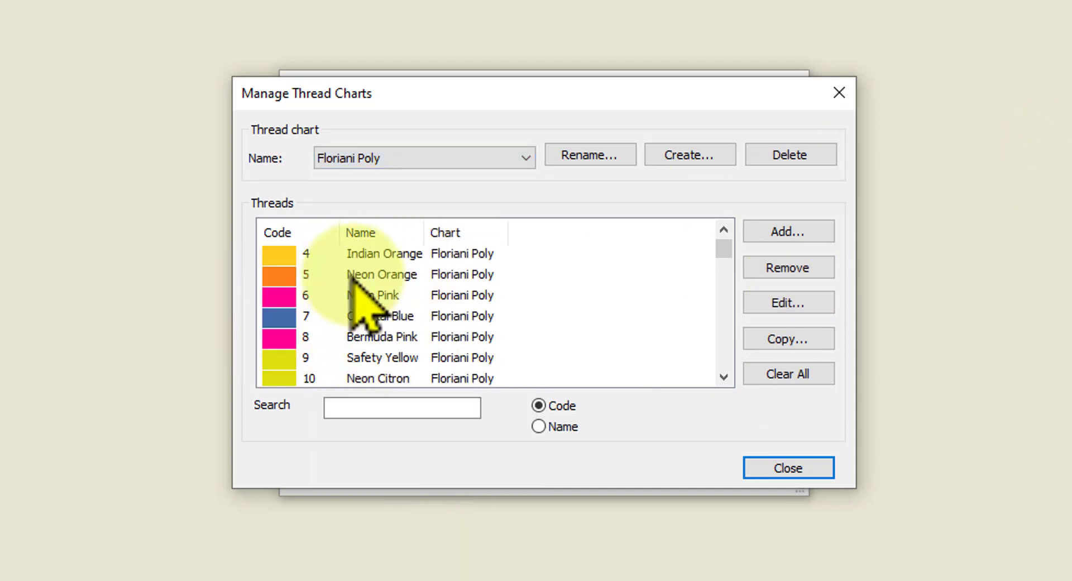
{"action": "scroll", "coordinate": [350, 277], "scroll_direction": "down", "scroll_amount": 1}
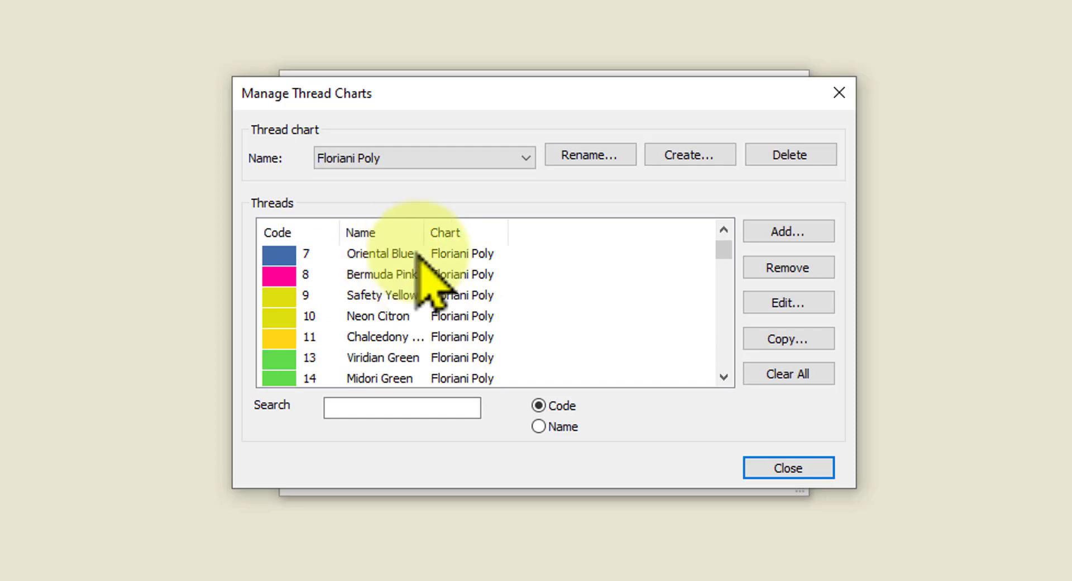
{"action": "left_click", "coordinate": [368, 252]}
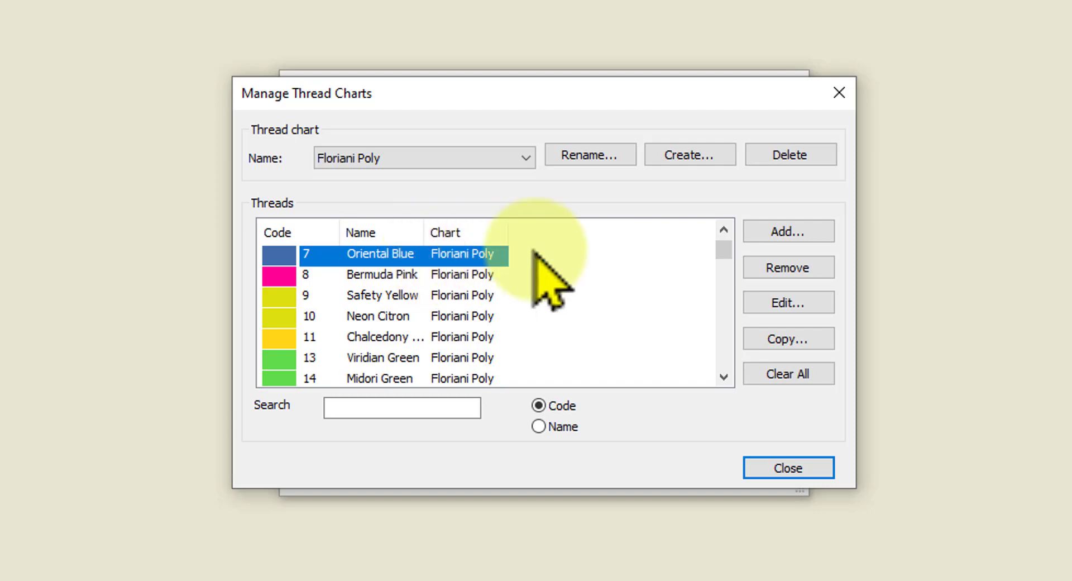
{"action": "left_click", "coordinate": [794, 301]}
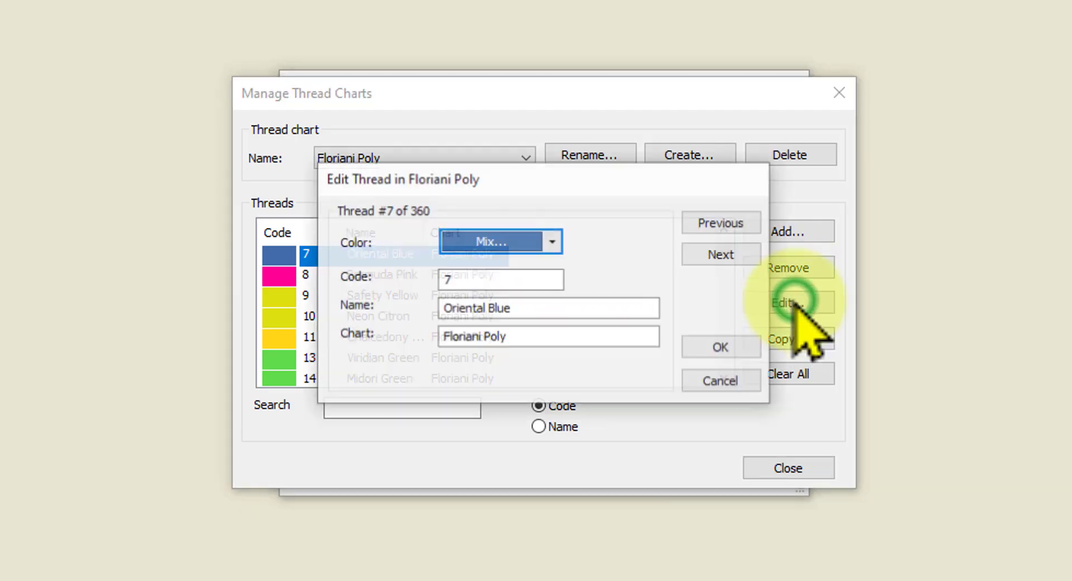
Try a custom color of red 81, green 135, blue 173 for Oriental Blue, and discard the thread edit
{"action": "left_click", "coordinate": [555, 239]}
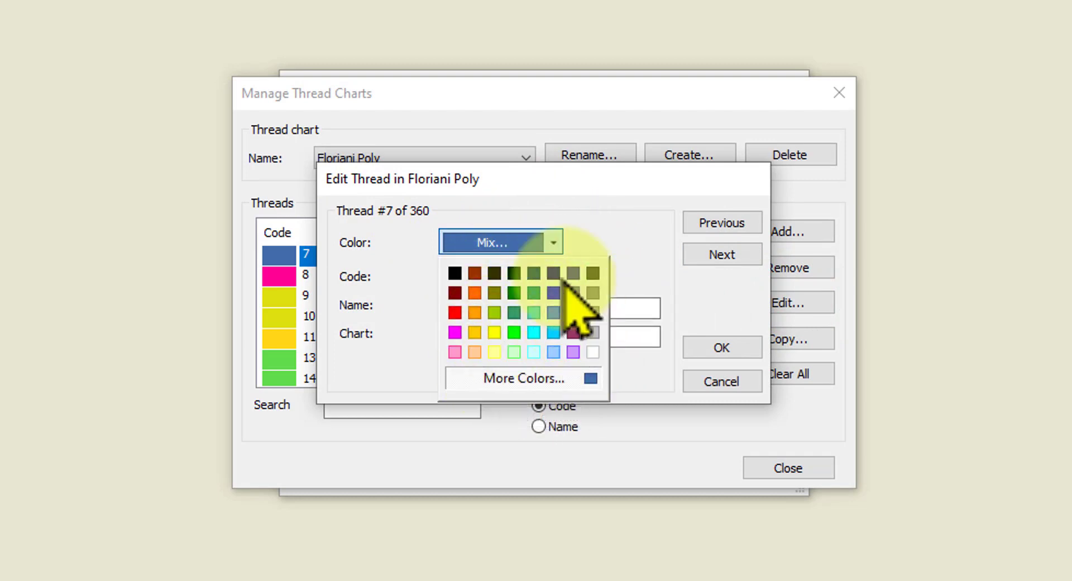
{"action": "left_click", "coordinate": [531, 378]}
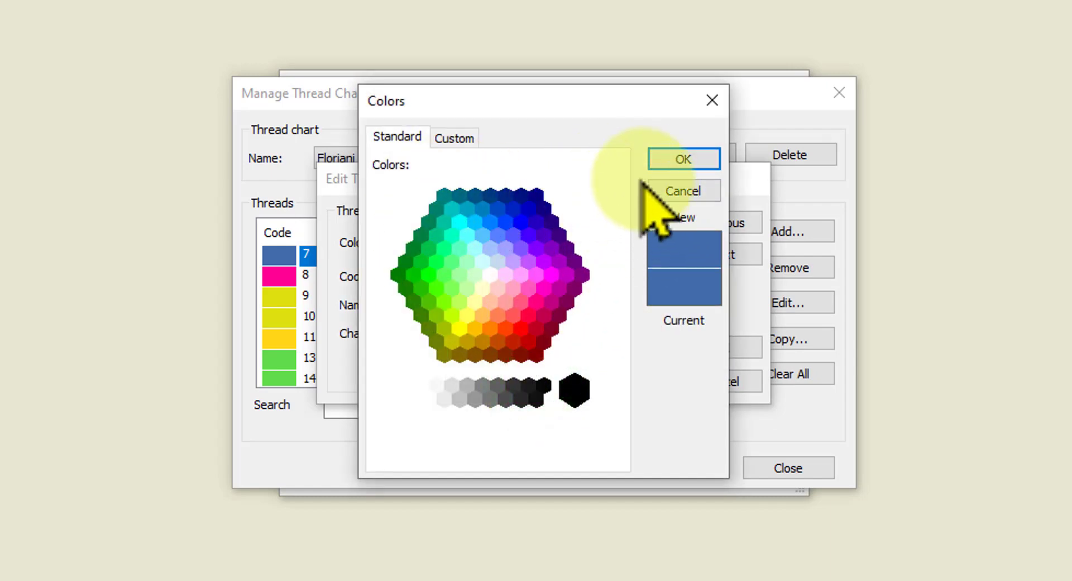
{"action": "left_click", "coordinate": [454, 139]}
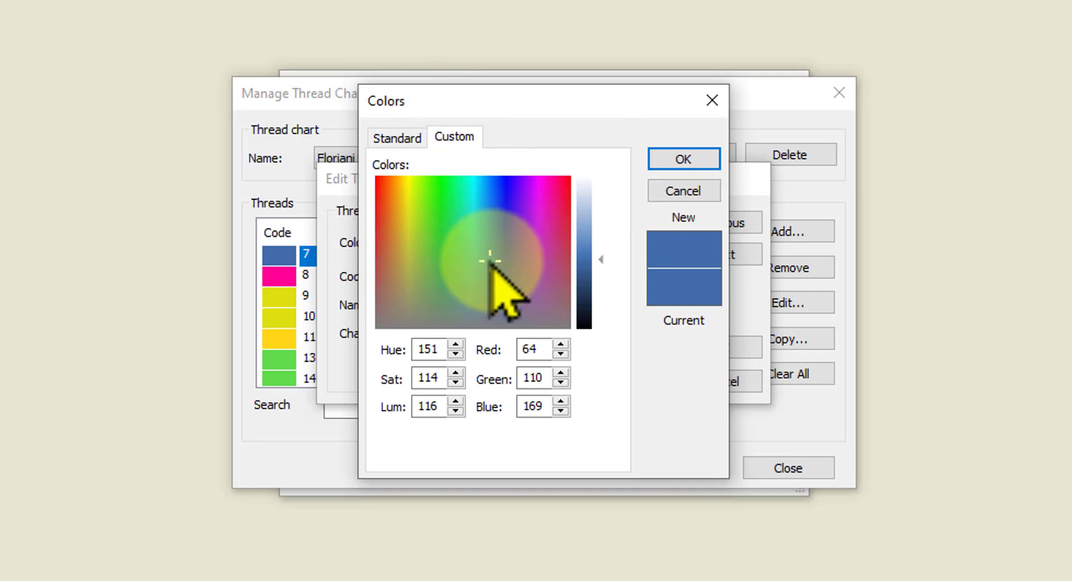
{"action": "mouse_move", "coordinate": [490, 261]}
{"action": "left_mouse_down"}
{"action": "mouse_move", "coordinate": [495, 248]}
{"action": "mouse_move", "coordinate": [480, 242]}
{"action": "mouse_move", "coordinate": [484, 258]}
{"action": "left_mouse_up"}
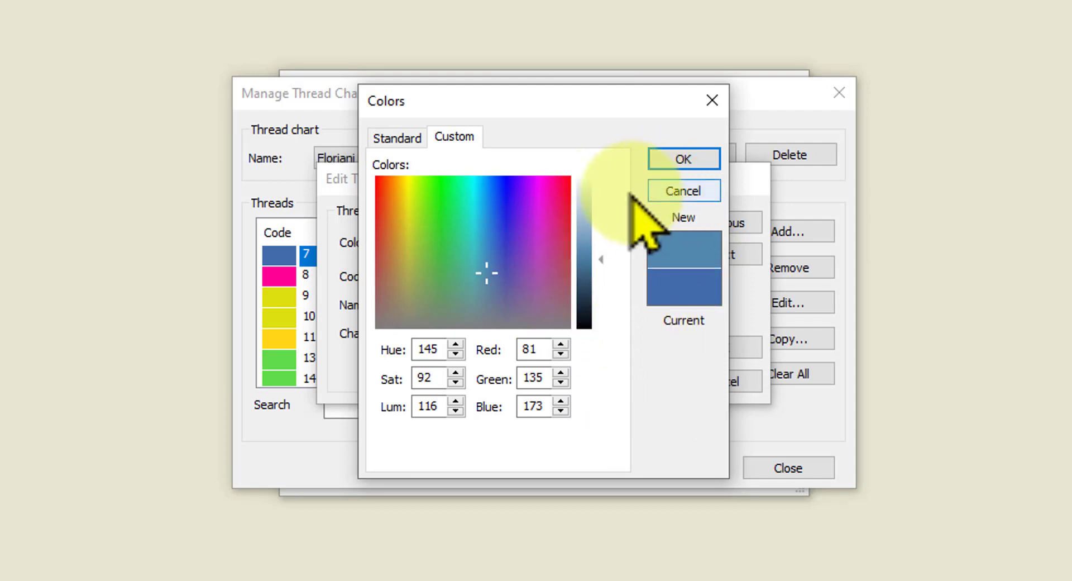
{"action": "left_click", "coordinate": [681, 190]}
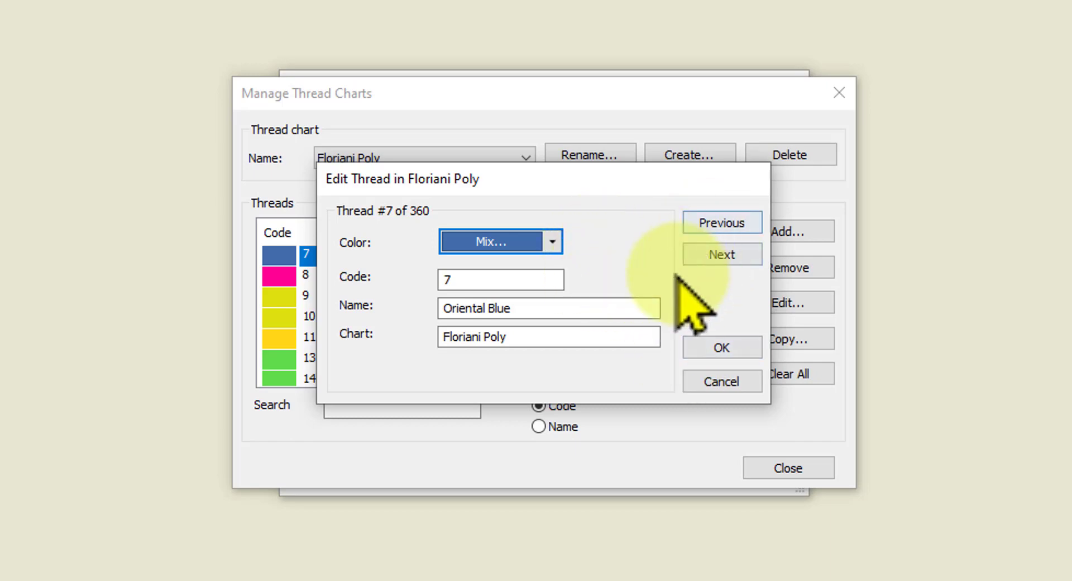
{"action": "left_click", "coordinate": [720, 382]}
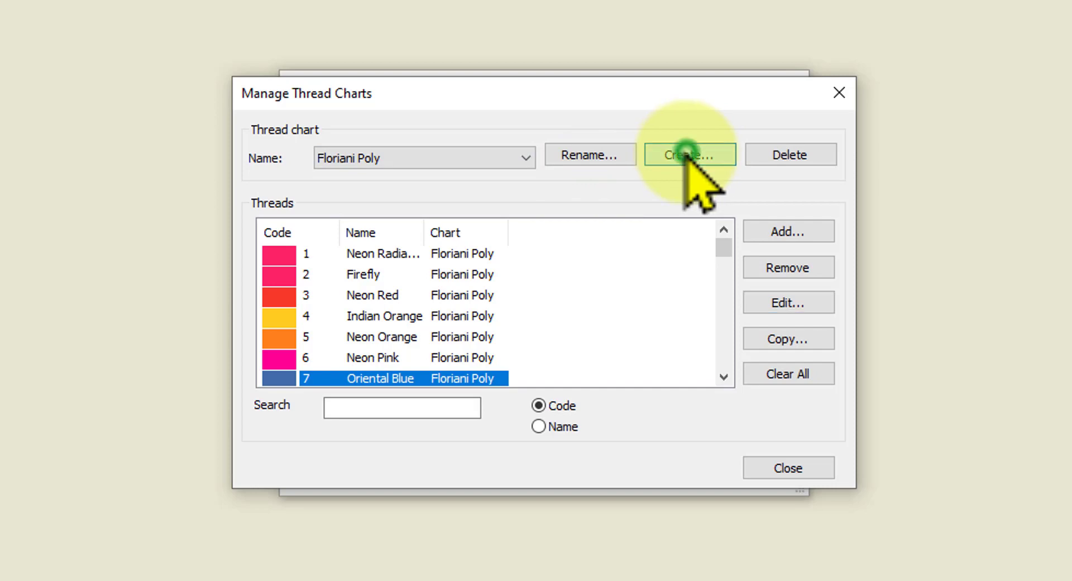
Create a new thread chart named "my threads" based on Mettler Poly Sheen
{"action": "left_click", "coordinate": [687, 153]}
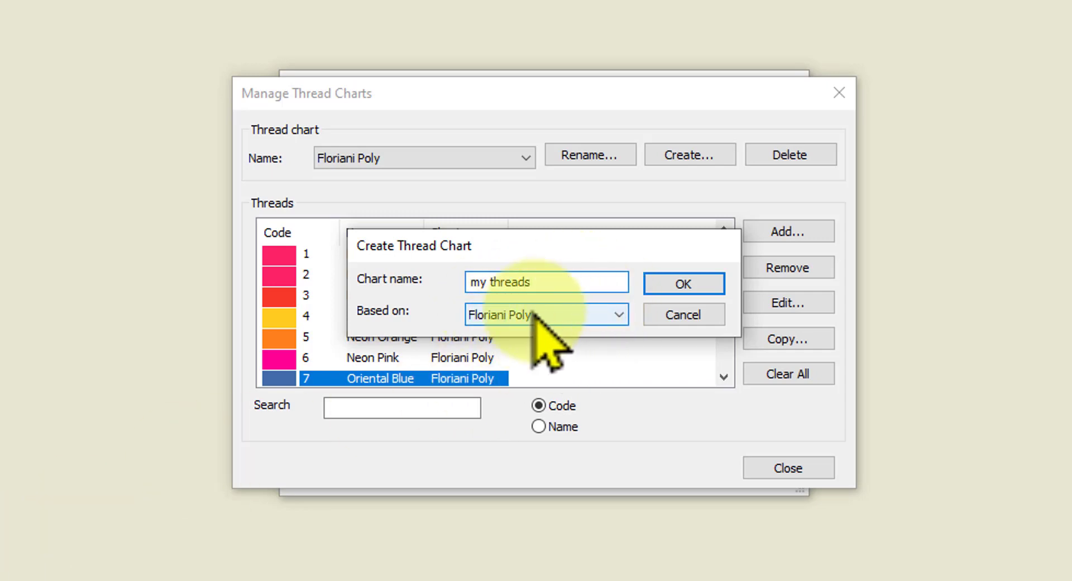
{"action": "left_click", "coordinate": [619, 316]}
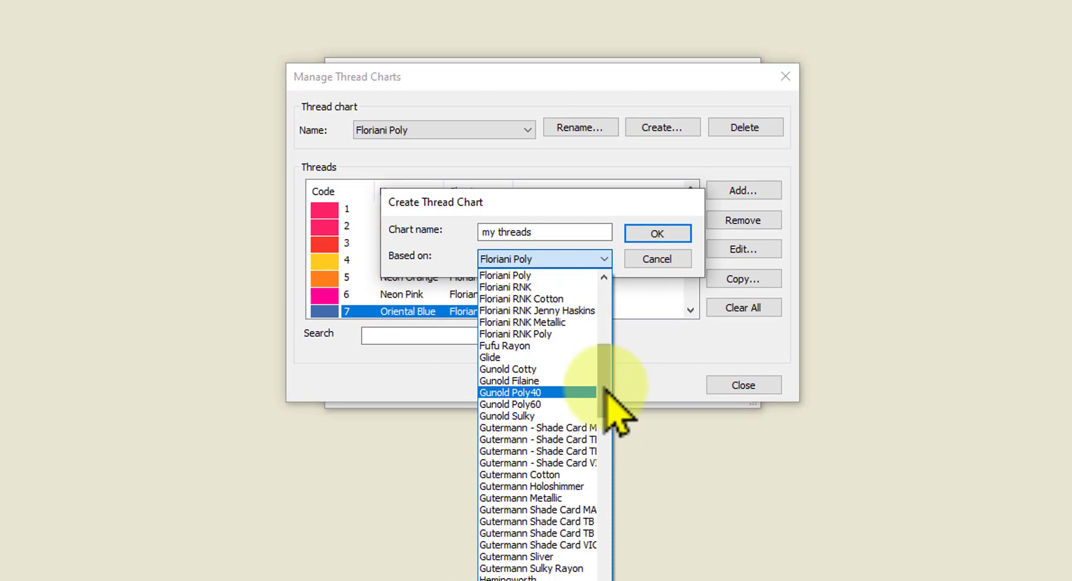
{"action": "left_click_drag", "start_coordinate": [604, 389], "coordinate": [531, 489]}
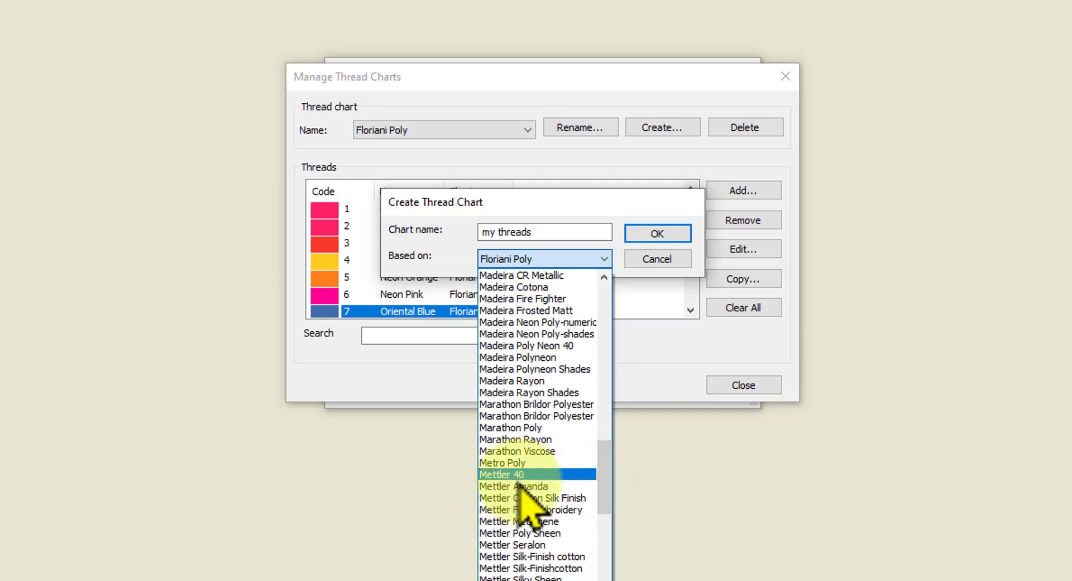
{"action": "left_click", "coordinate": [522, 533]}
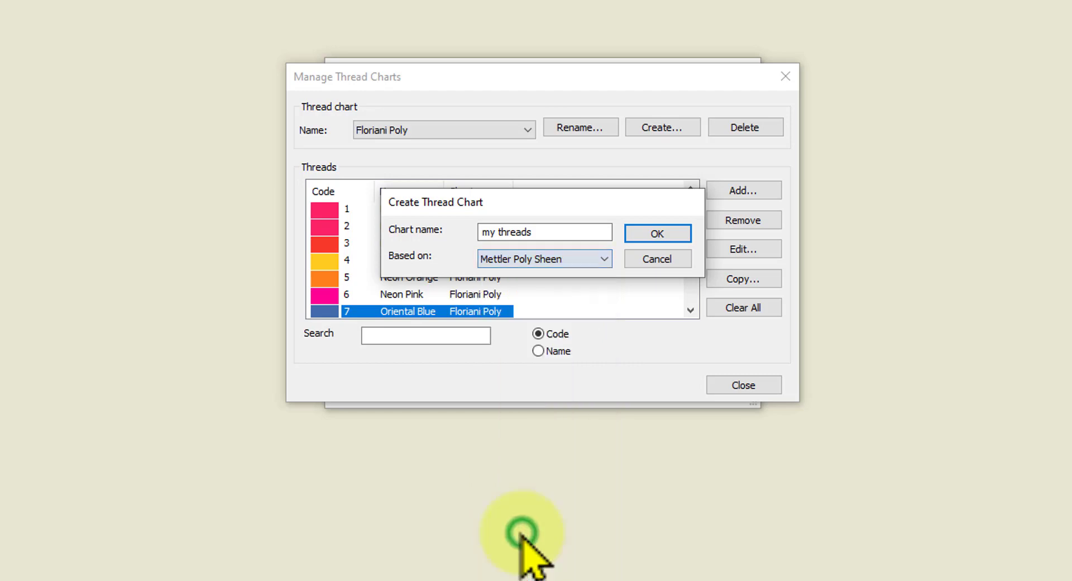
{"action": "left_click", "coordinate": [655, 232]}
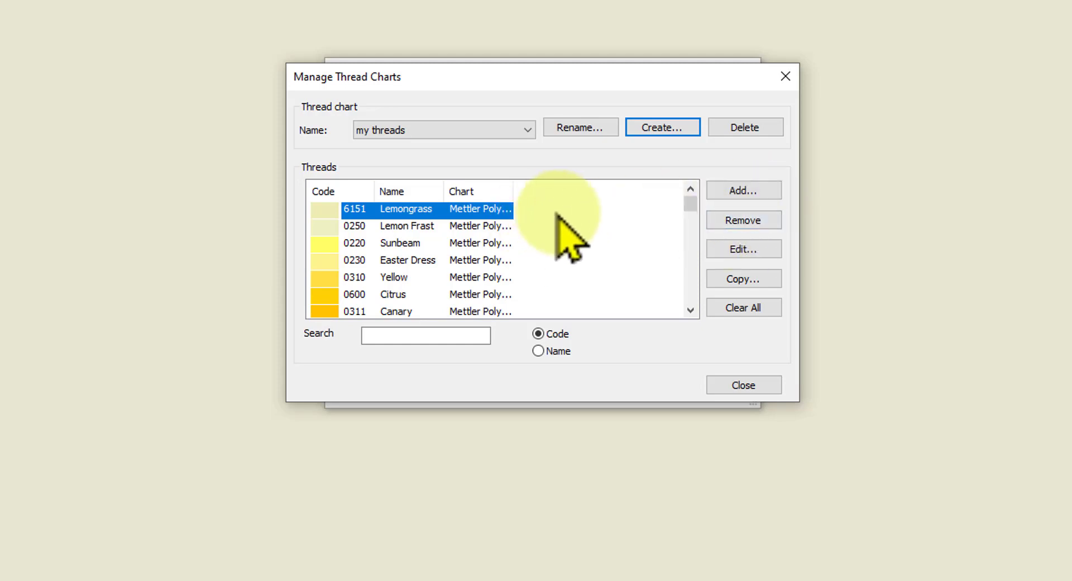
Examine the editable details of thread 0270 Buttercream in the my threads chart without changing them
{"action": "scroll", "coordinate": [447, 268], "scroll_direction": "down", "scroll_amount": 1}
{"action": "scroll", "coordinate": [447, 256], "scroll_direction": "down", "scroll_amount": 3}
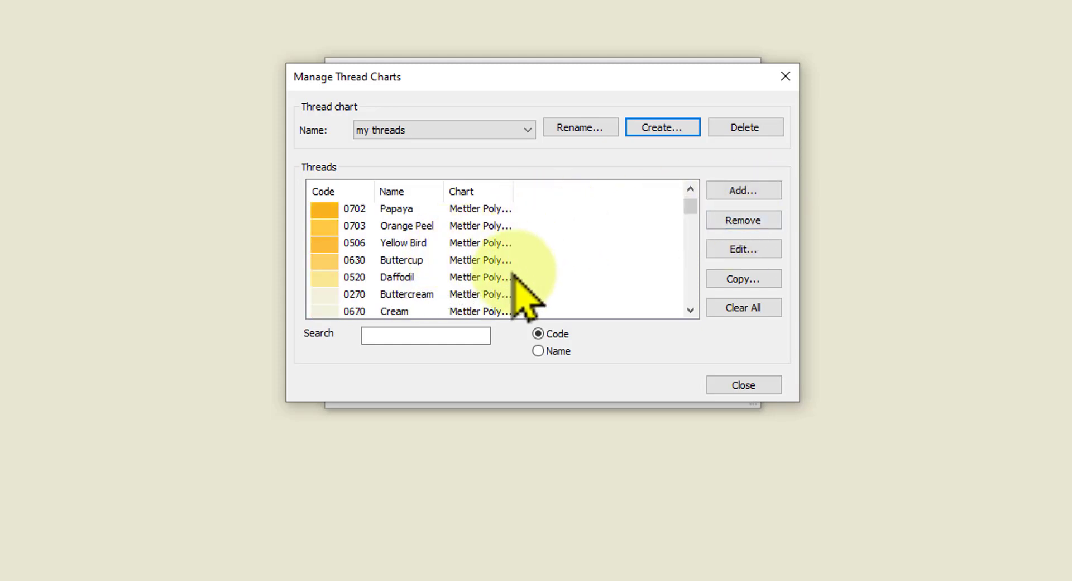
{"action": "left_click", "coordinate": [406, 296]}
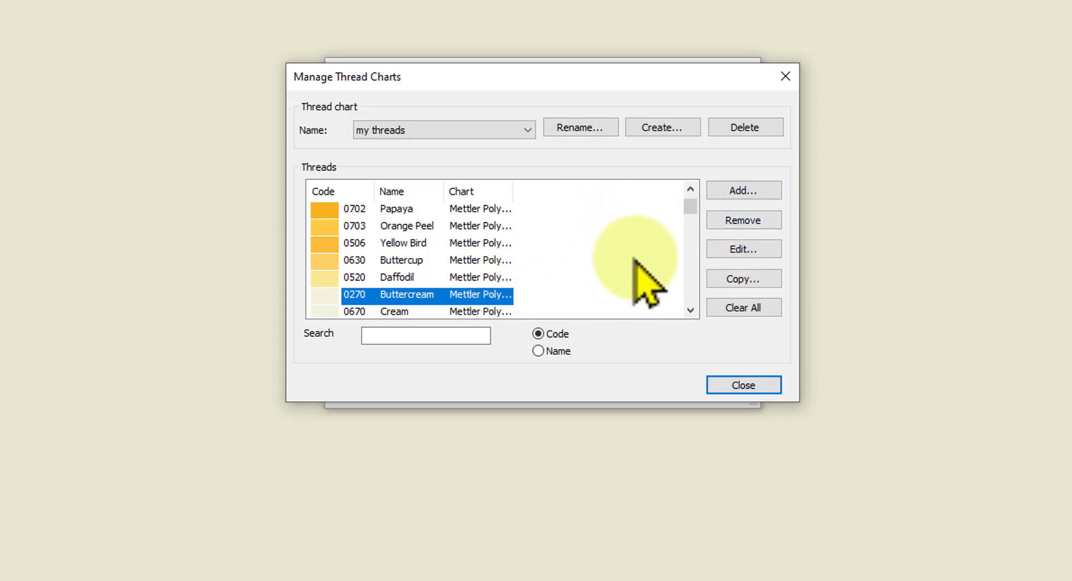
{"action": "left_click", "coordinate": [732, 248]}
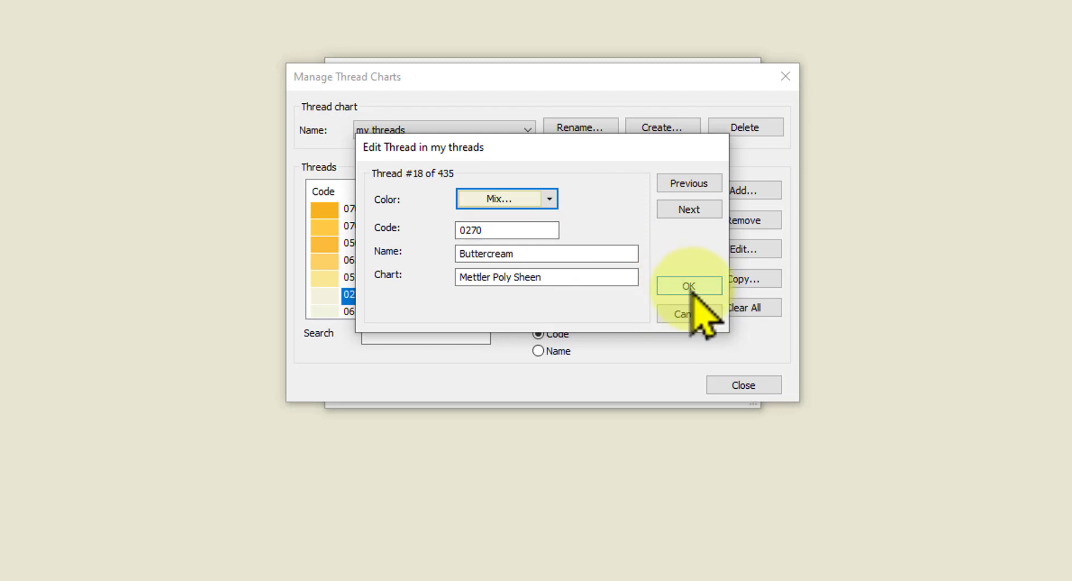
{"action": "left_click", "coordinate": [686, 314]}
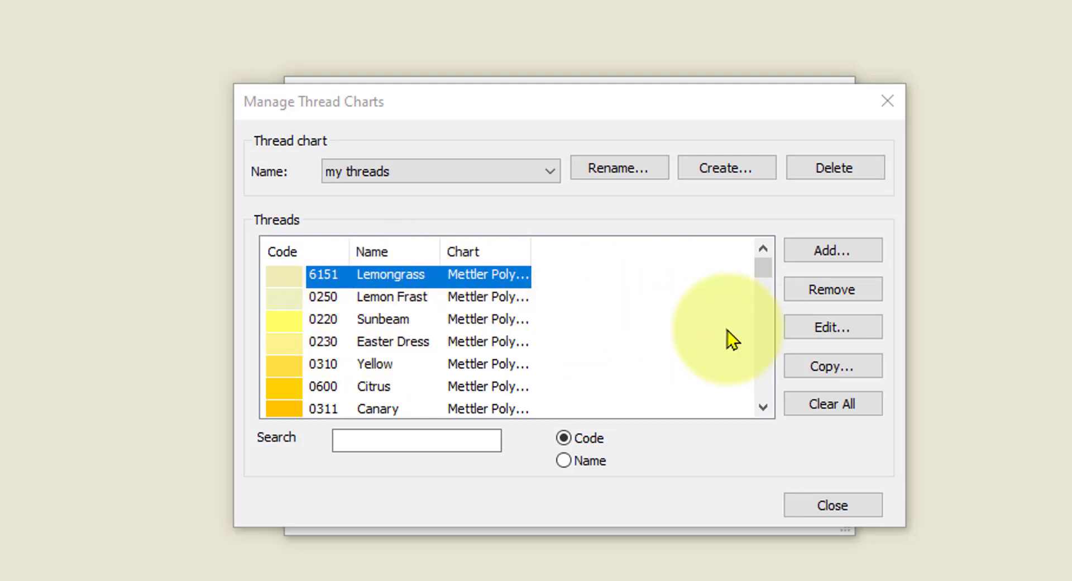
Start copying a thread into the my threads chart, with Floriani Poly as the source chart
{"action": "left_click", "coordinate": [828, 364]}
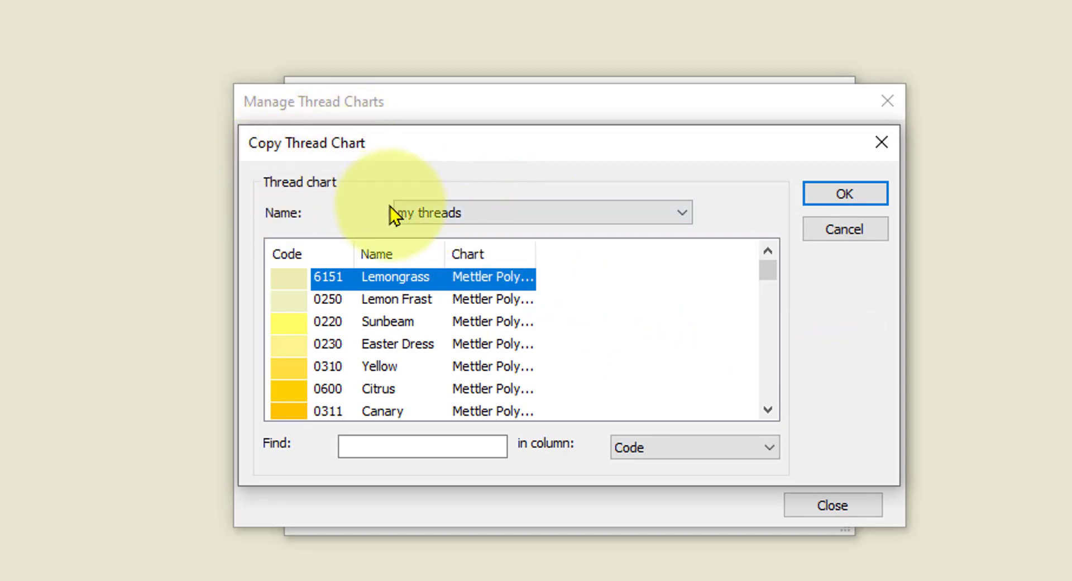
{"action": "left_click", "coordinate": [688, 212]}
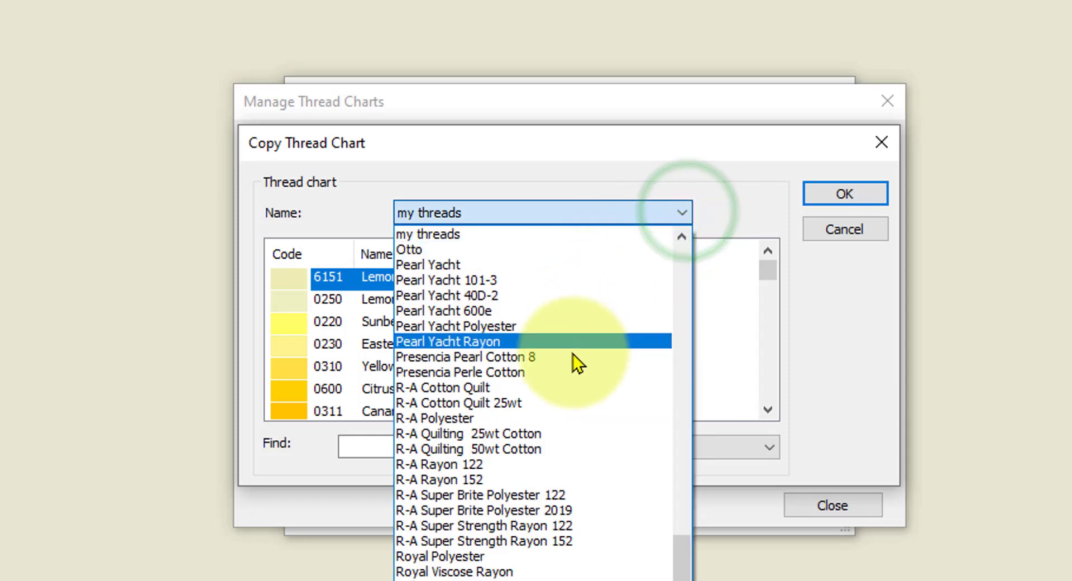
{"action": "scroll", "coordinate": [561, 366], "scroll_direction": "down", "scroll_amount": 2}
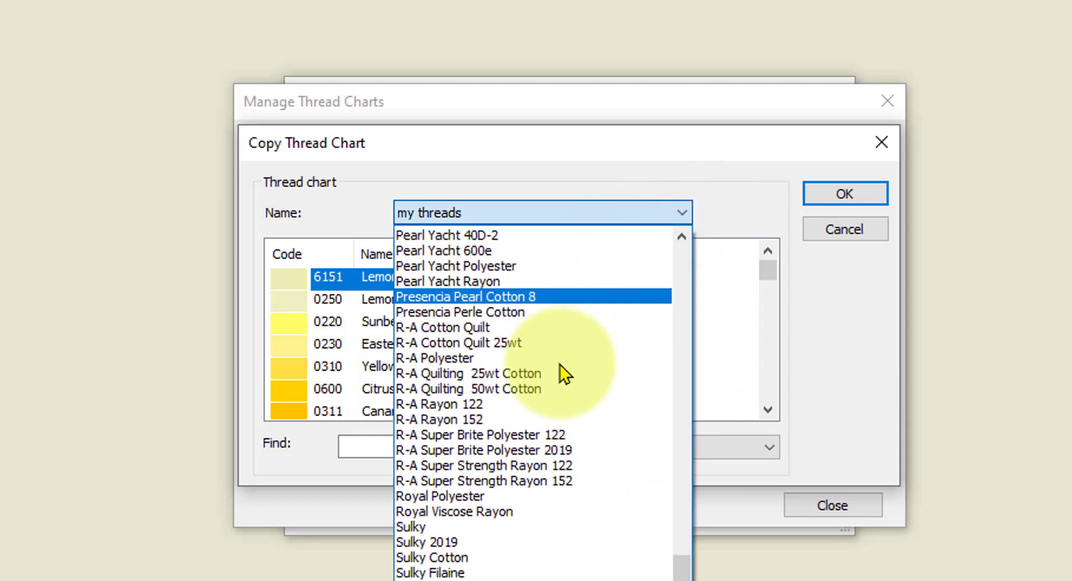
{"action": "scroll", "coordinate": [555, 369], "scroll_direction": "up", "scroll_amount": 4}
{"action": "scroll", "coordinate": [555, 370], "scroll_direction": "up", "scroll_amount": 15}
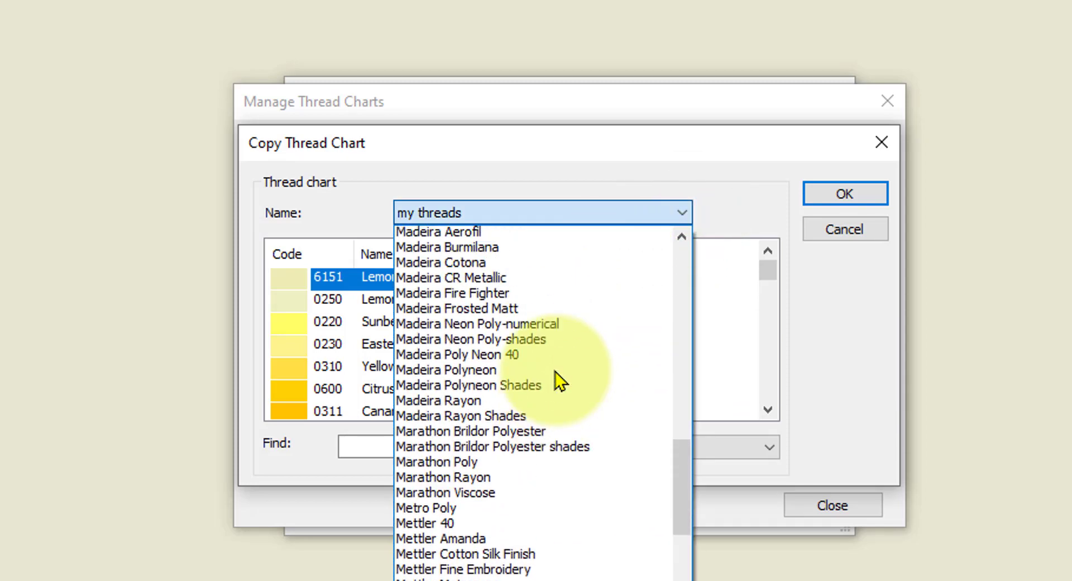
{"action": "scroll", "coordinate": [555, 370], "scroll_direction": "up", "scroll_amount": 8}
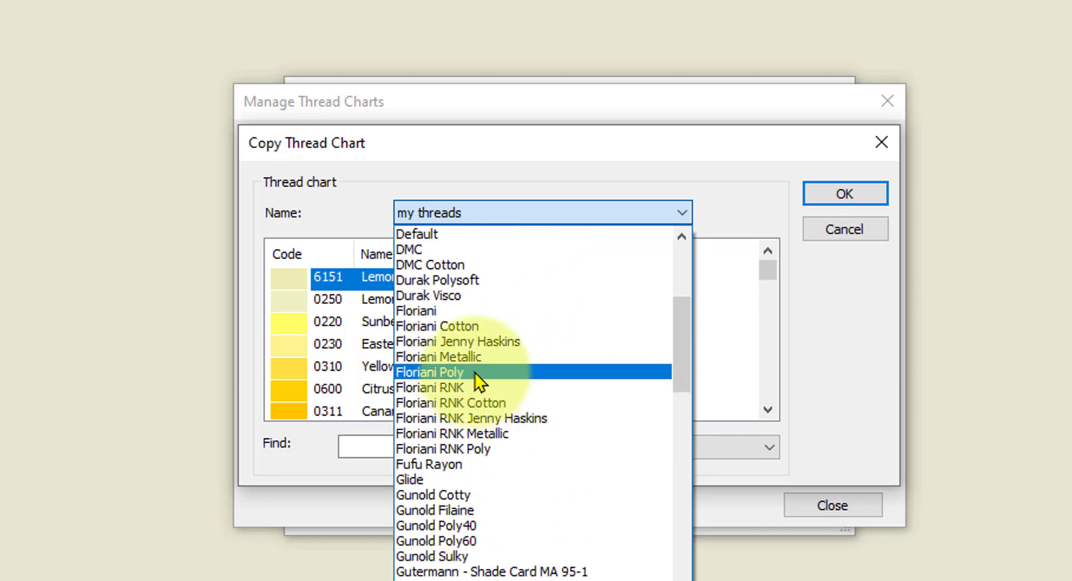
{"action": "left_click", "coordinate": [475, 373]}
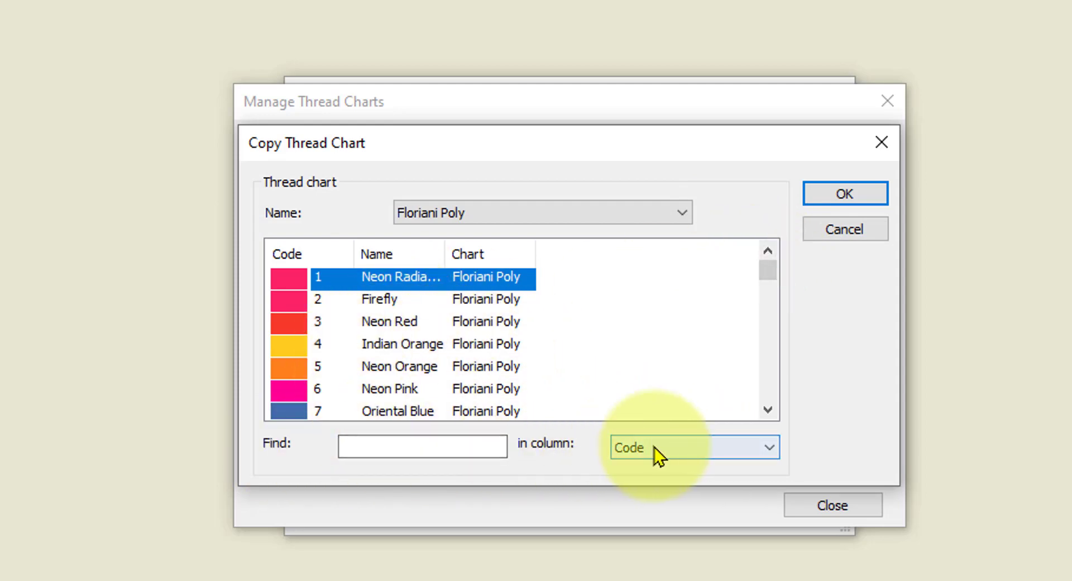
Keep Code as the search column and copy Floriani Poly thread 137 Fandango into my threads
{"action": "left_click", "coordinate": [771, 448]}
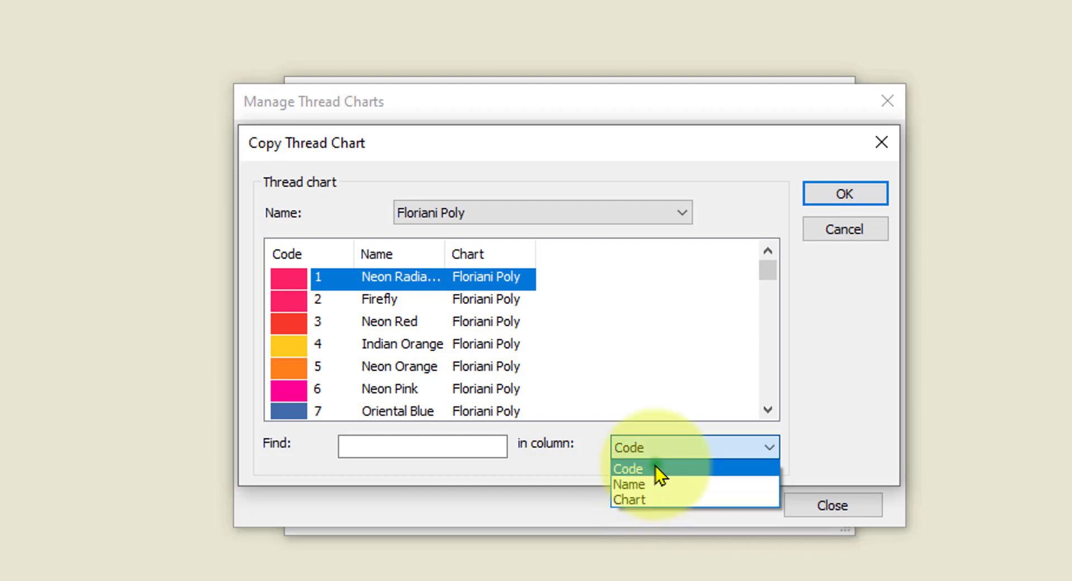
{"action": "left_click", "coordinate": [656, 467]}
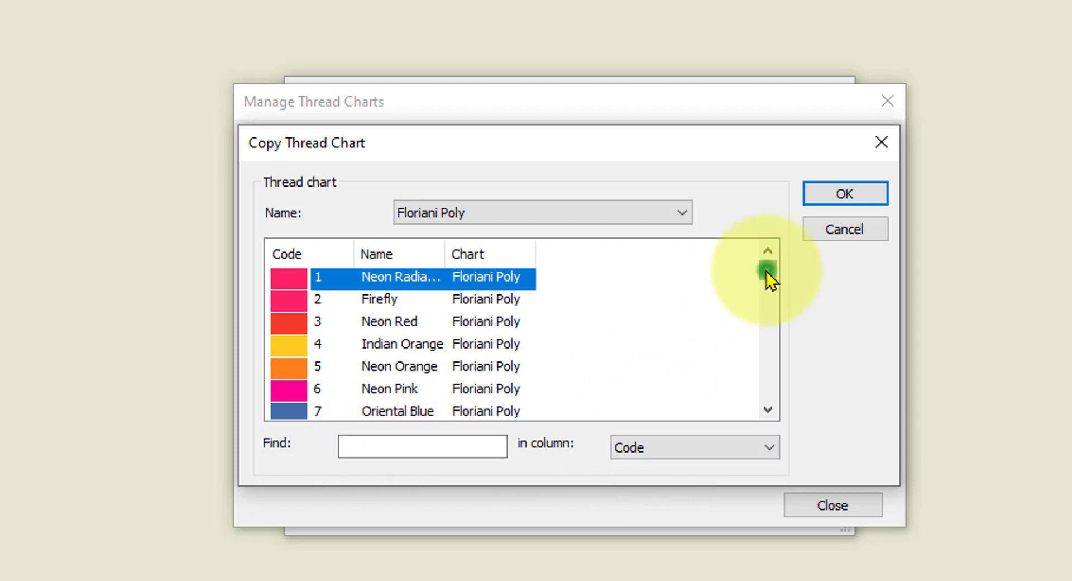
{"action": "left_click_drag", "start_coordinate": [766, 271], "coordinate": [768, 288]}
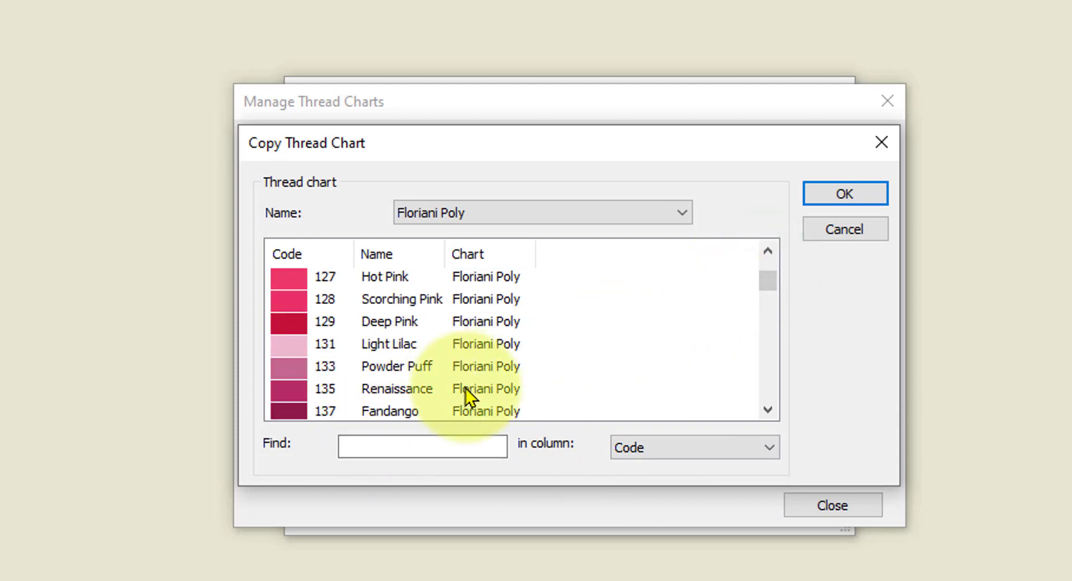
{"action": "left_click", "coordinate": [387, 414]}
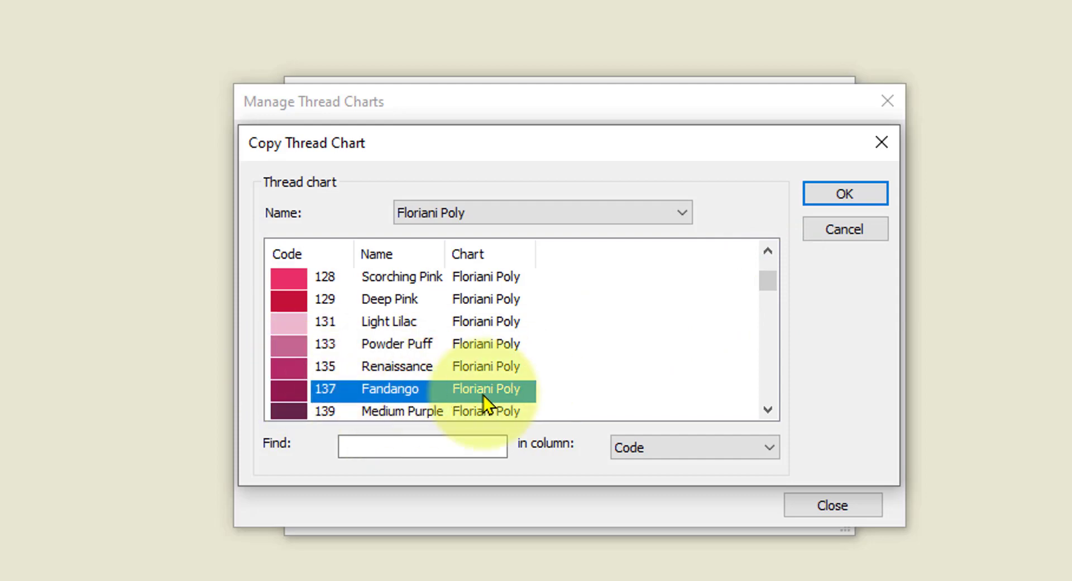
{"action": "left_click", "coordinate": [844, 191]}
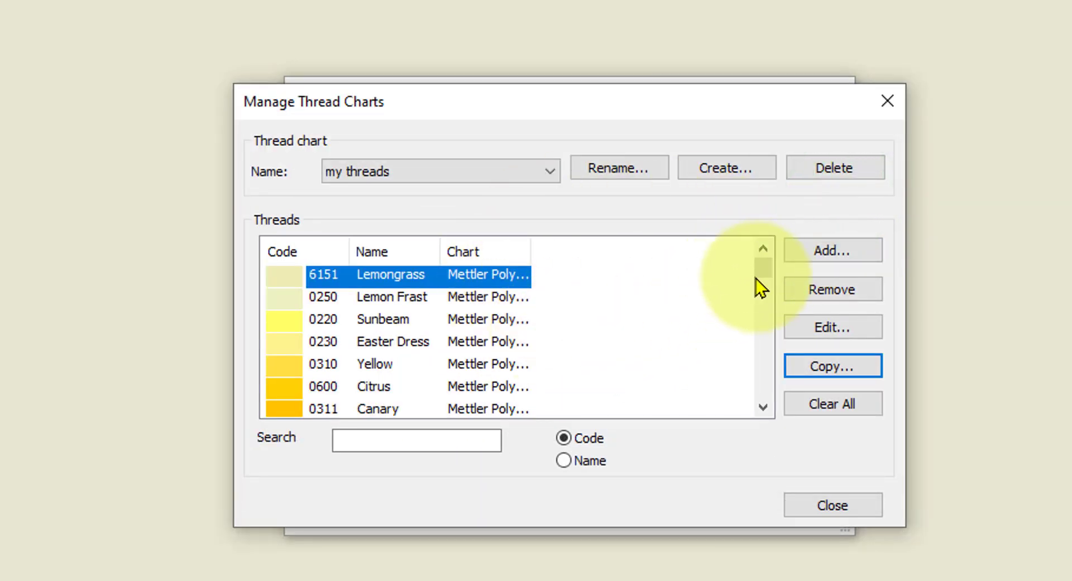
Examine the editable details of thread 137 Fandango at the end of the my threads chart without changing them
{"action": "left_click_drag", "start_coordinate": [763, 267], "coordinate": [768, 397]}
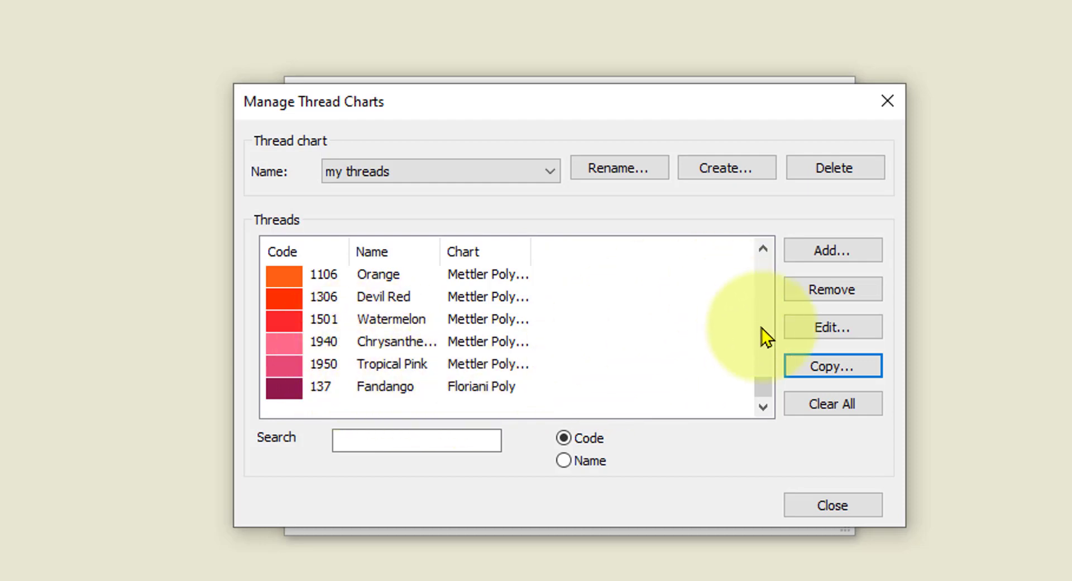
{"action": "left_click", "coordinate": [832, 328]}
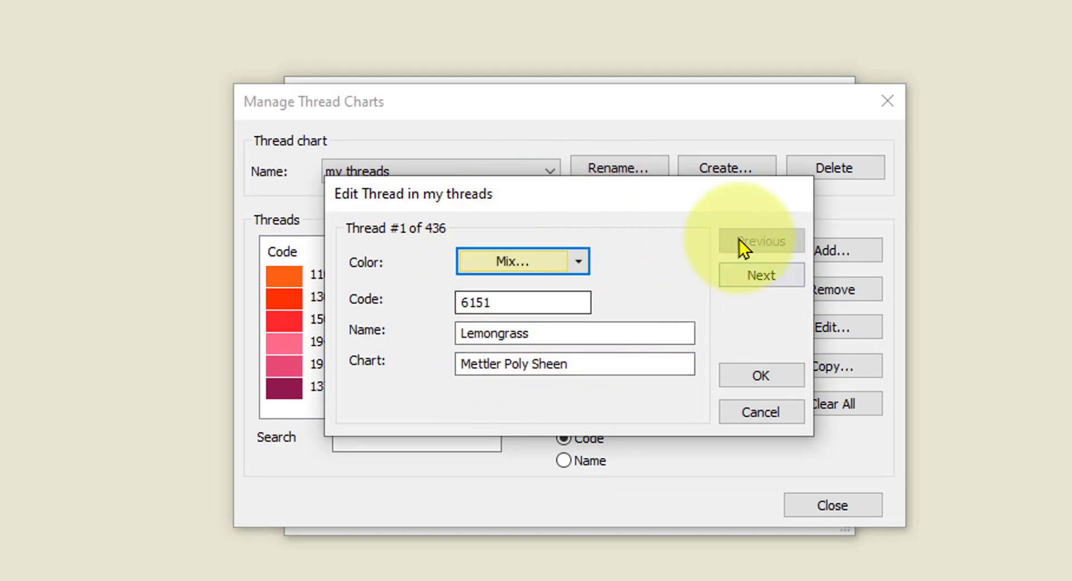
{"action": "left_click", "coordinate": [762, 412]}
{"action": "left_click", "coordinate": [388, 386]}
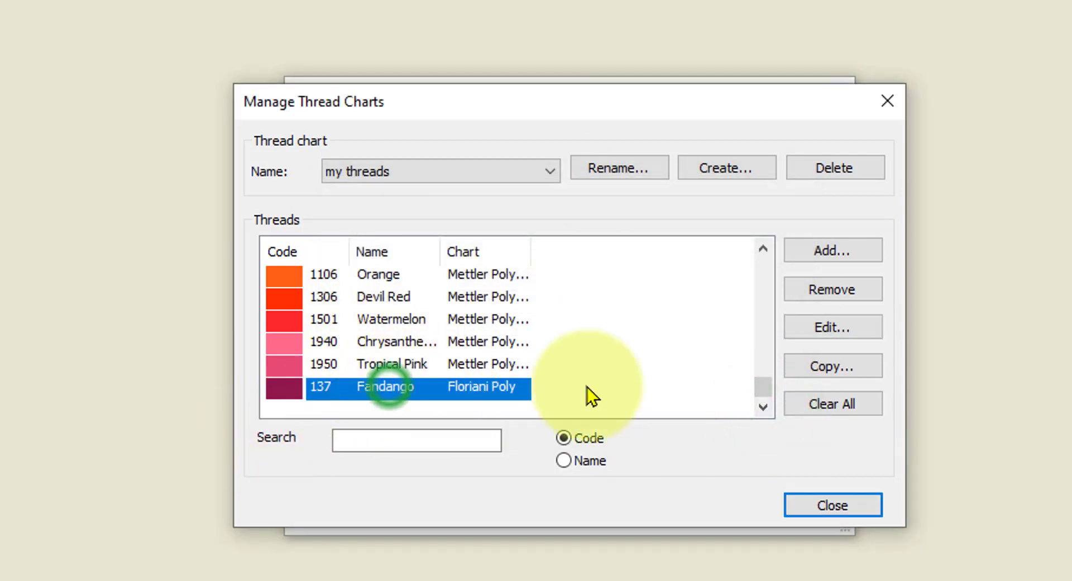
{"action": "left_click", "coordinate": [833, 327]}
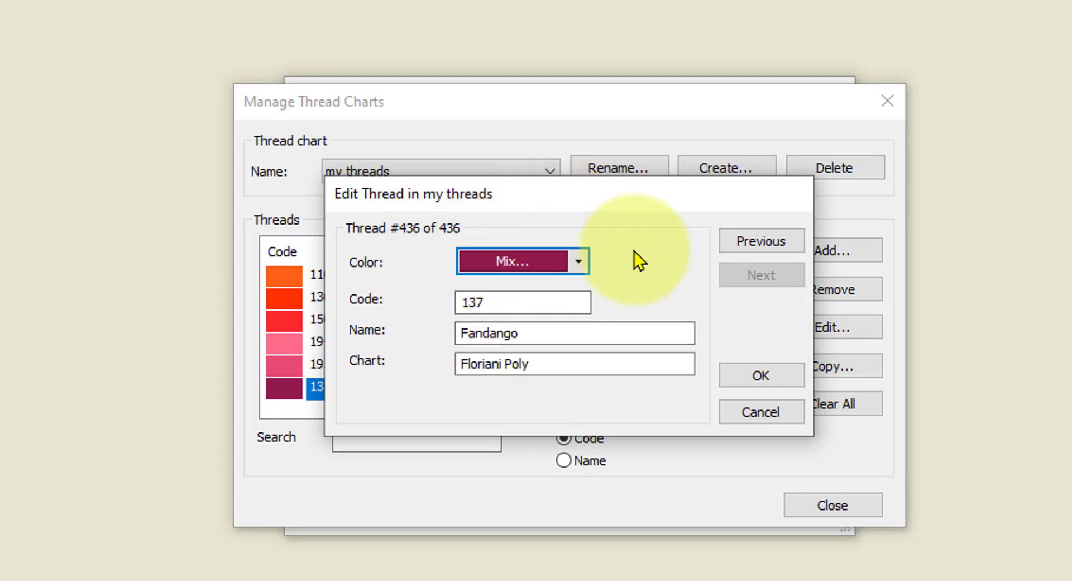
{"action": "left_click", "coordinate": [760, 411]}
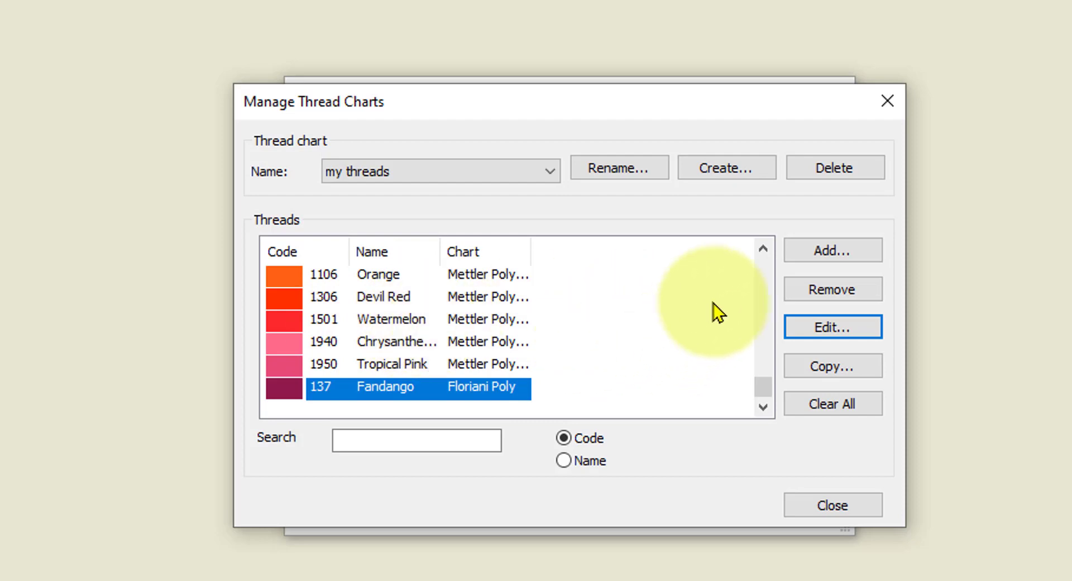
{"action": "left_click", "coordinate": [670, 315]}
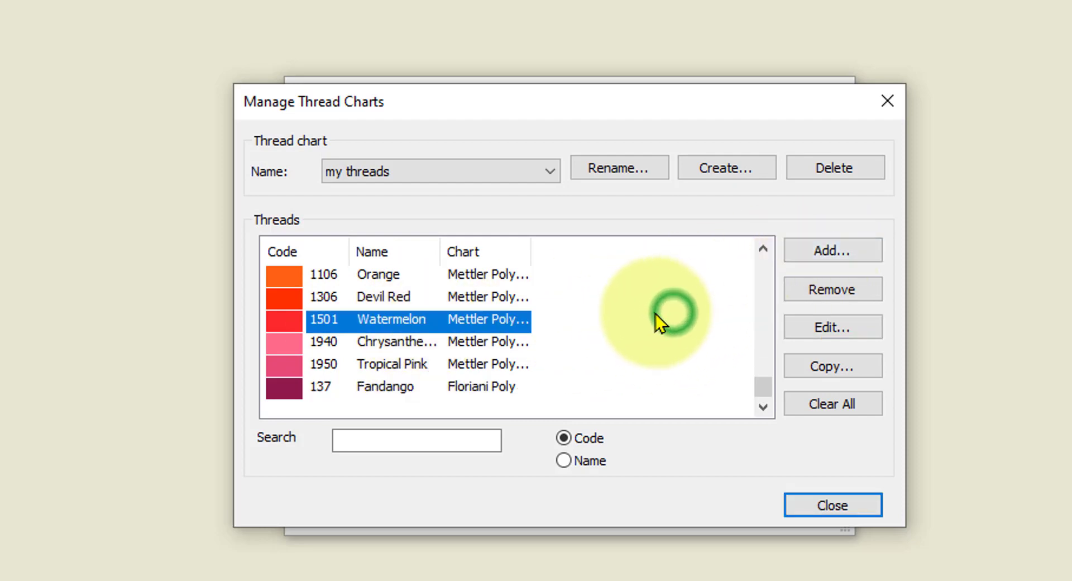
Start adding a new thread to my threads and mix a custom light purple with Hue 182, Sat 140 and Lum 176
{"action": "left_click", "coordinate": [824, 249]}
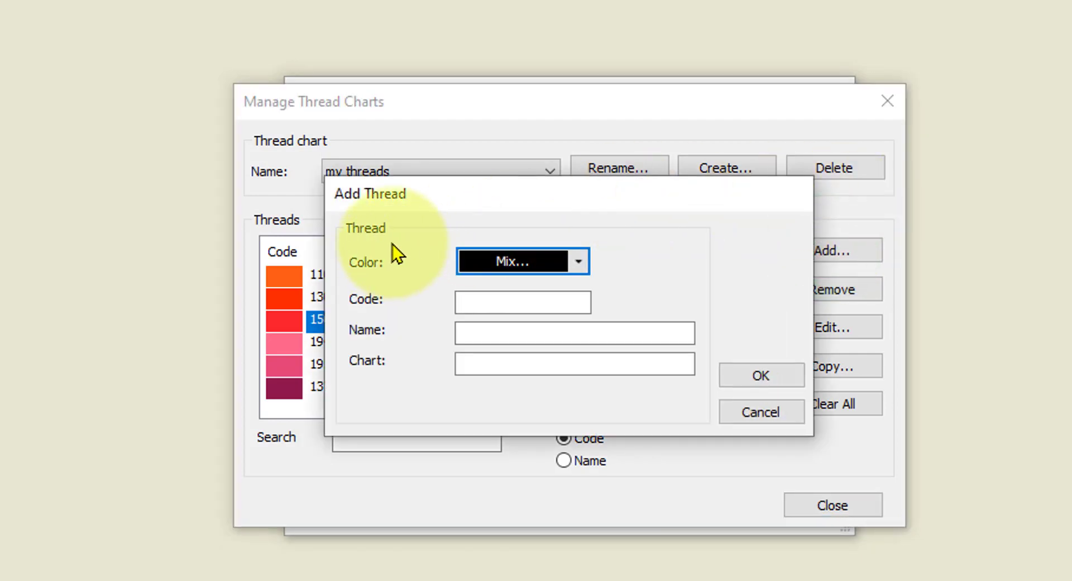
{"action": "left_click", "coordinate": [581, 260]}
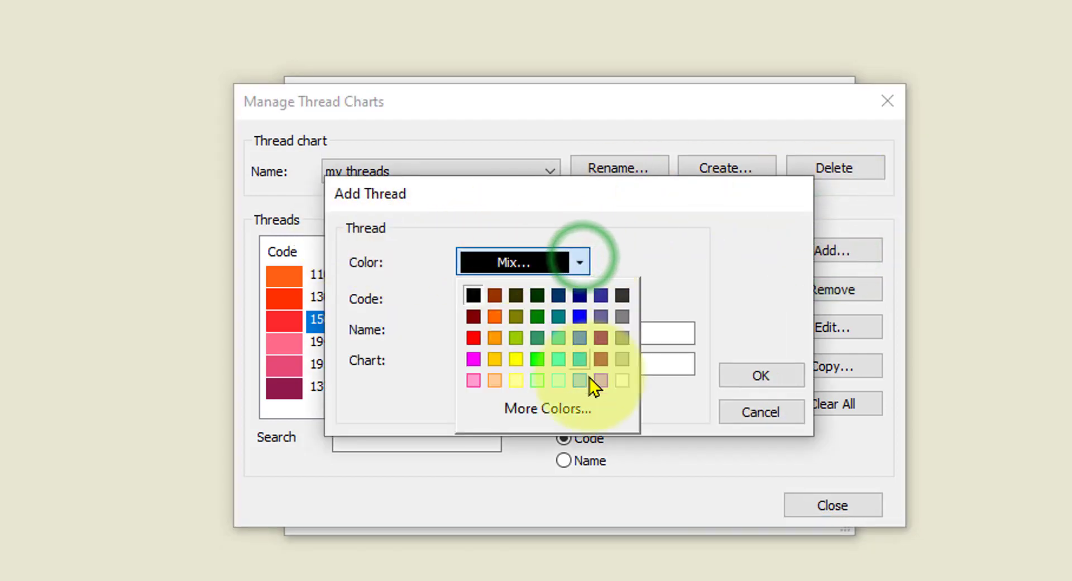
{"action": "left_click", "coordinate": [551, 411]}
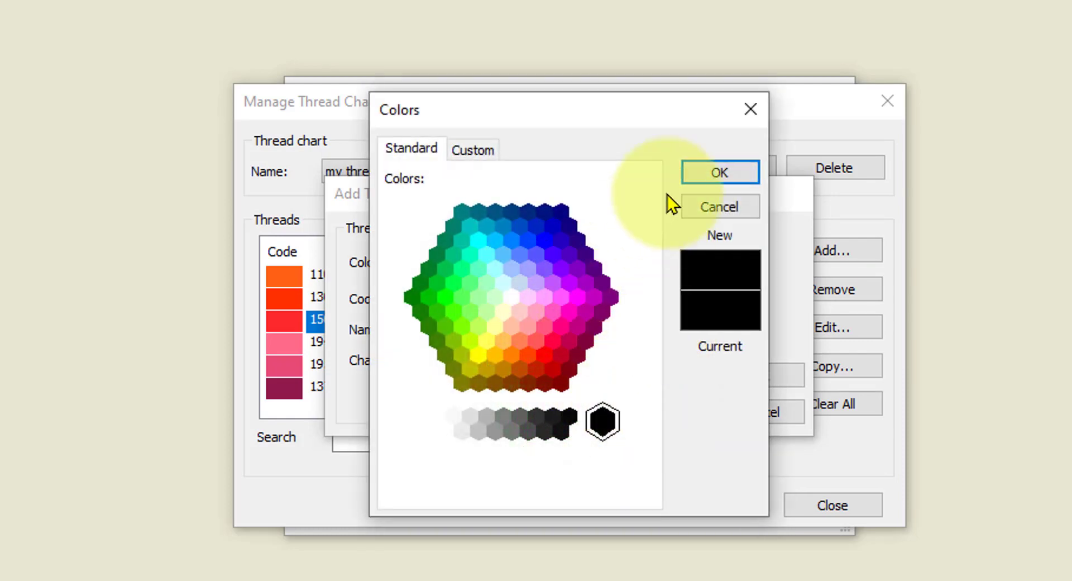
{"action": "left_click", "coordinate": [475, 148]}
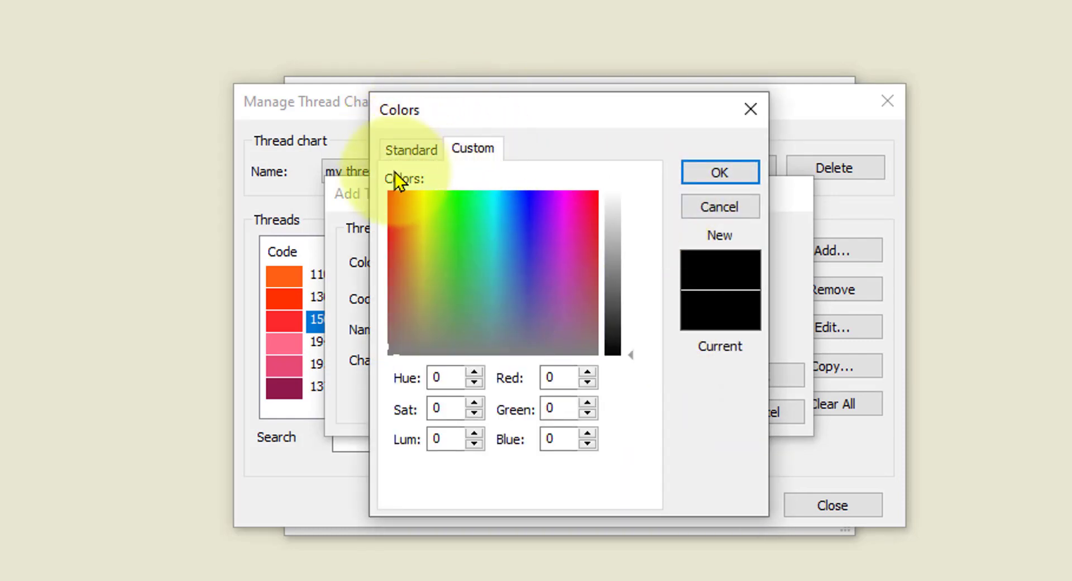
{"action": "left_click", "coordinate": [537, 307]}
{"action": "left_click", "coordinate": [541, 298]}
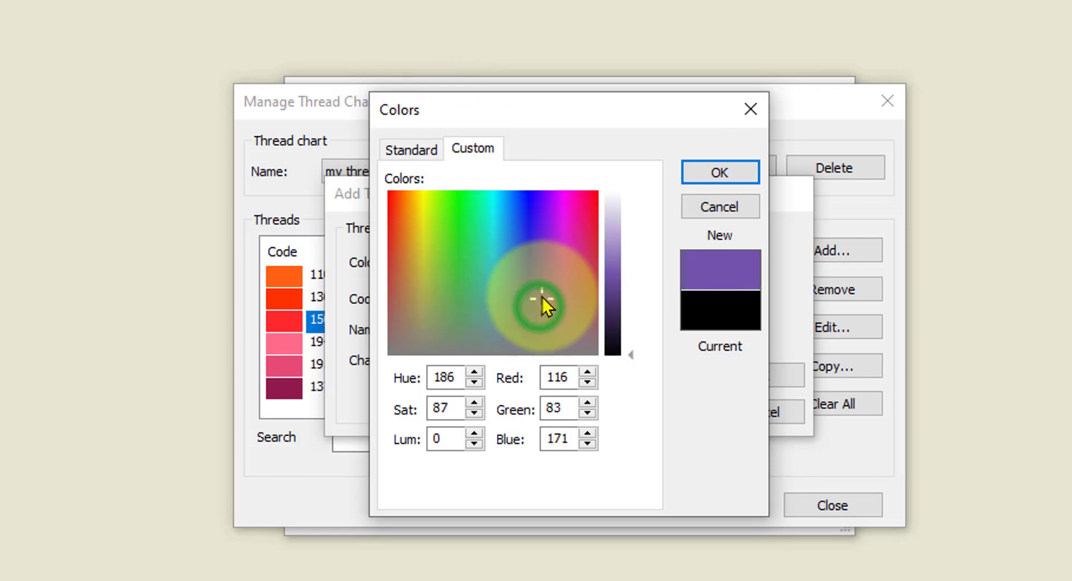
{"action": "left_click_drag", "start_coordinate": [543, 297], "coordinate": [540, 266]}
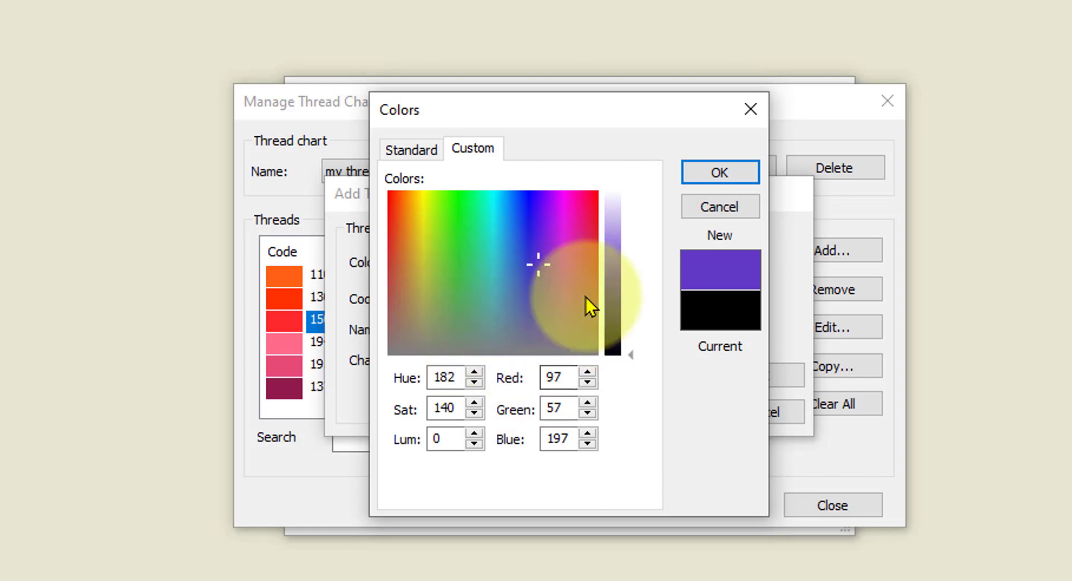
{"action": "left_click", "coordinate": [630, 357]}
{"action": "left_click_drag", "start_coordinate": [631, 357], "coordinate": [642, 220]}
{"action": "mouse_move", "coordinate": [644, 230]}
{"action": "left_mouse_down"}
{"action": "mouse_move", "coordinate": [644, 254]}
{"action": "mouse_move", "coordinate": [644, 231]}
{"action": "mouse_move", "coordinate": [644, 243]}
{"action": "left_mouse_up"}
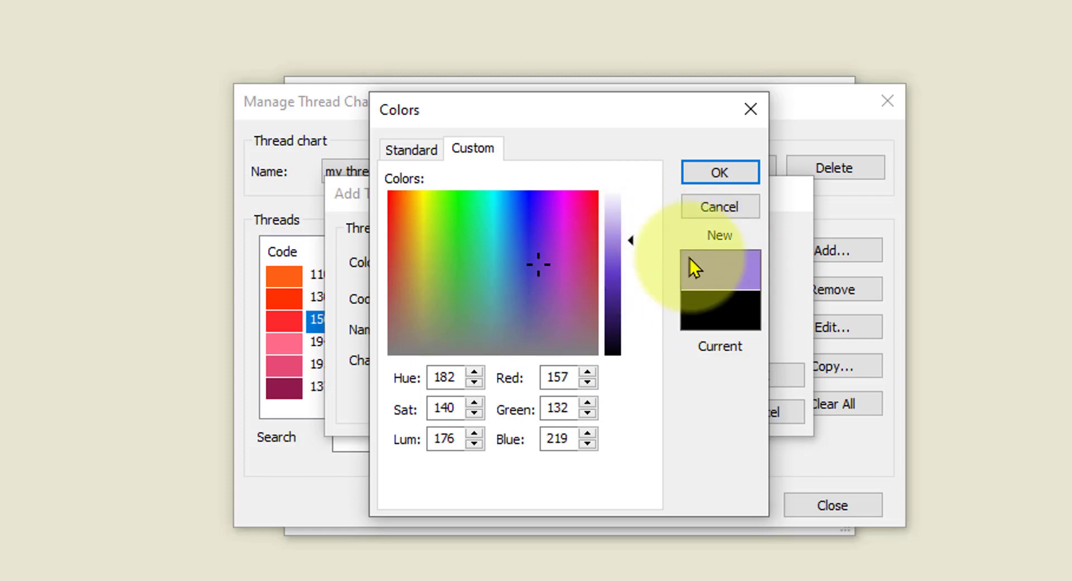
{"action": "left_click", "coordinate": [718, 173]}
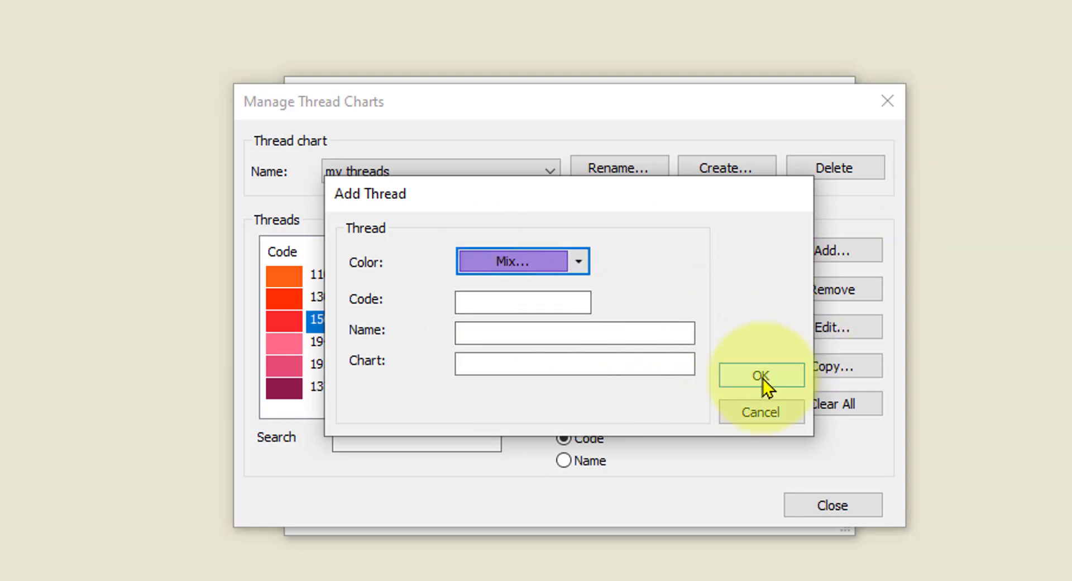
Give the new thread code 0123, name "purple haze" and chart "xyz", add it, and finish managing the thread charts
{"action": "left_click", "coordinate": [487, 301]}
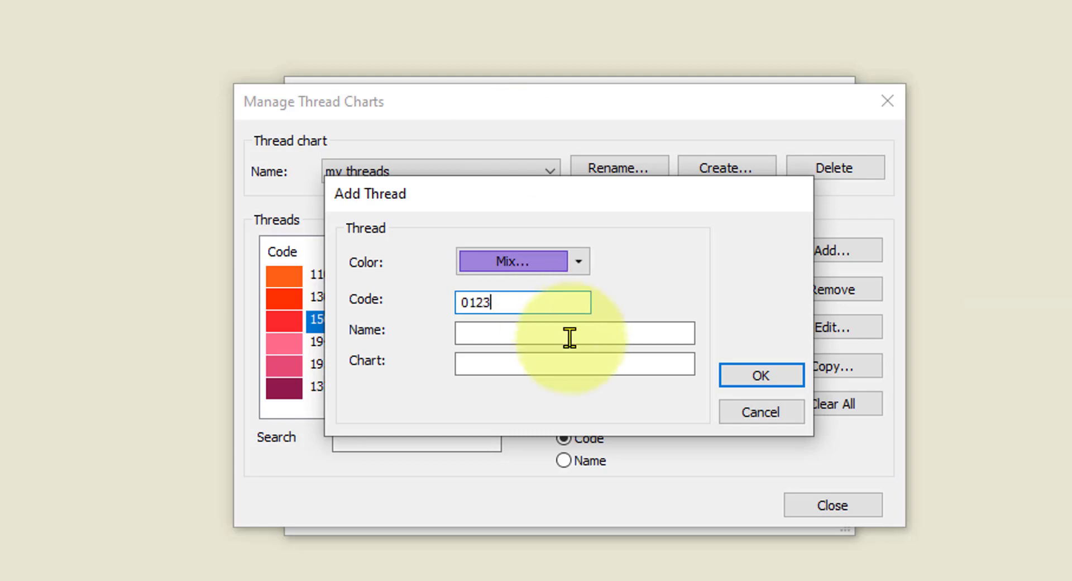
{"action": "left_click", "coordinate": [507, 330]}
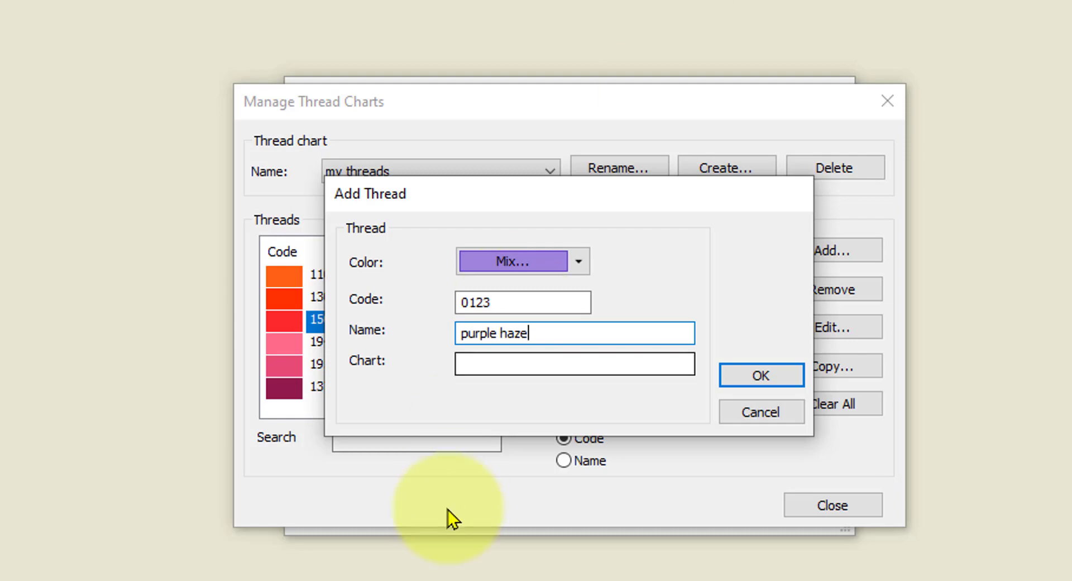
{"action": "left_click", "coordinate": [511, 362]}
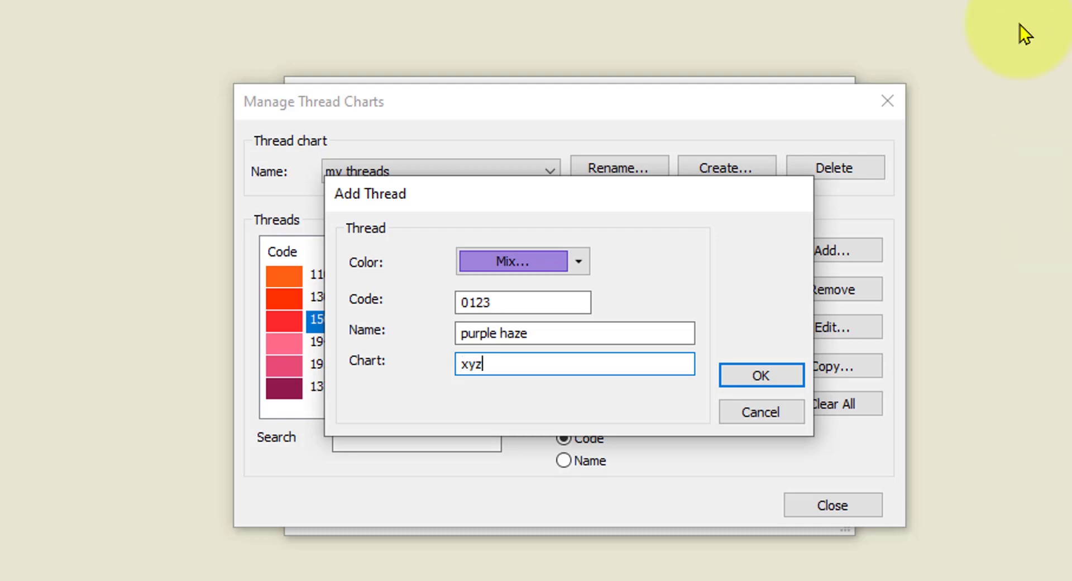
{"action": "left_click", "coordinate": [766, 381]}
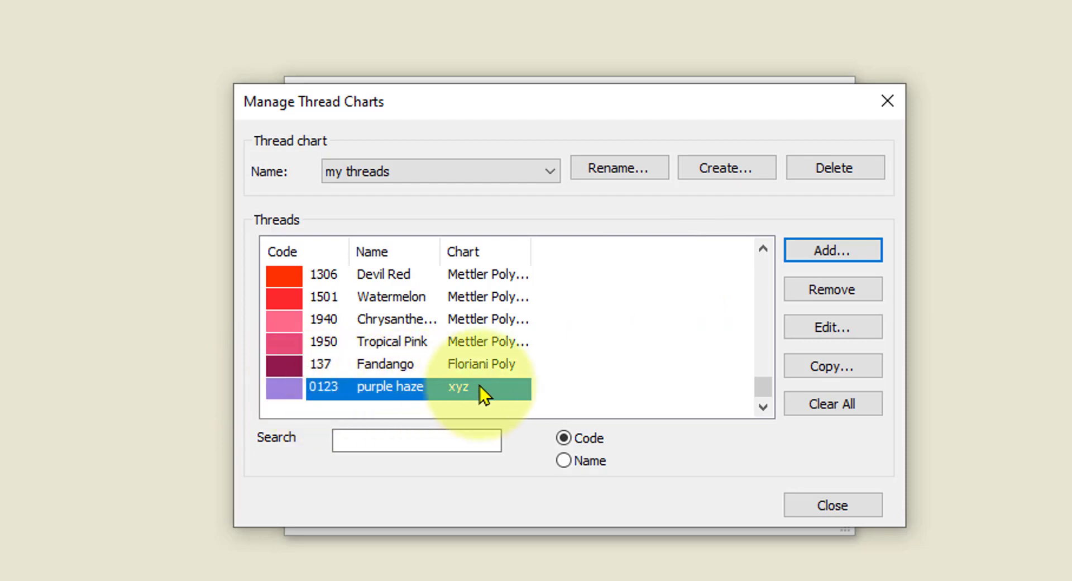
{"action": "left_click_drag", "start_coordinate": [758, 389], "coordinate": [755, 254]}
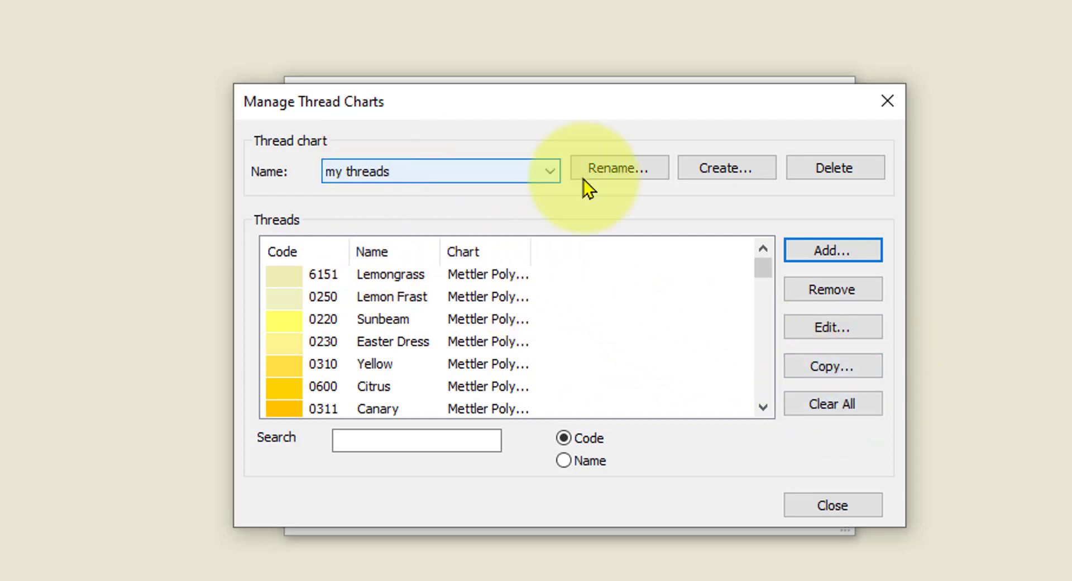
{"action": "left_click", "coordinate": [830, 506]}
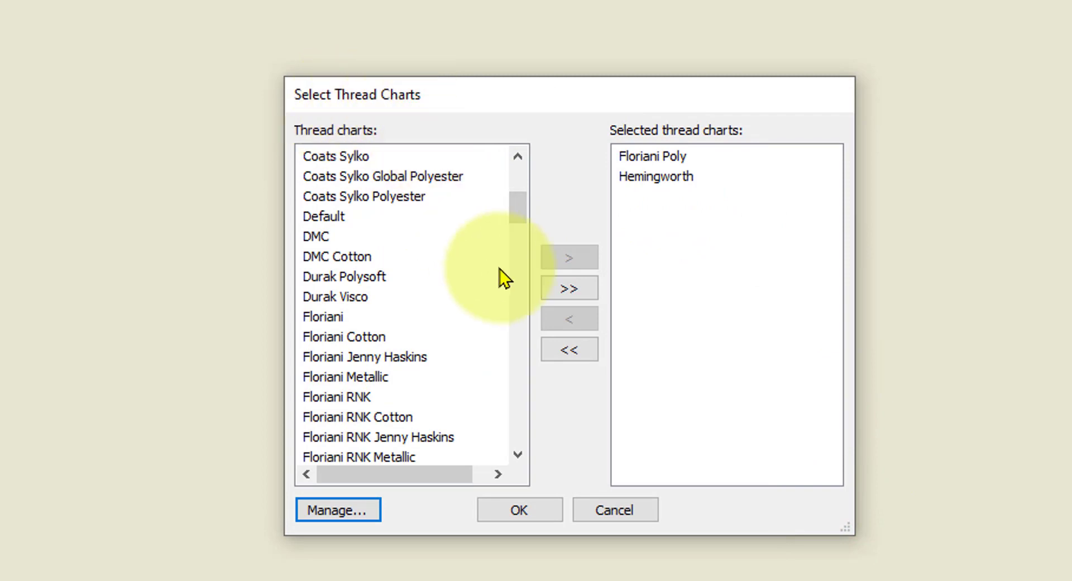
Add the my threads chart to the selected thread charts
{"action": "left_click_drag", "start_coordinate": [516, 210], "coordinate": [511, 346]}
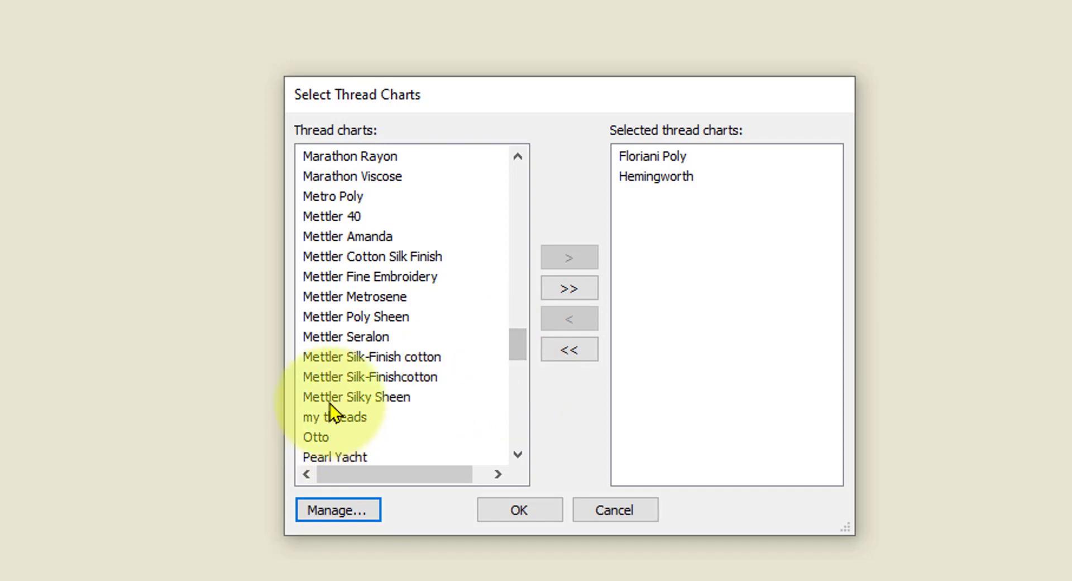
{"action": "left_click", "coordinate": [336, 416]}
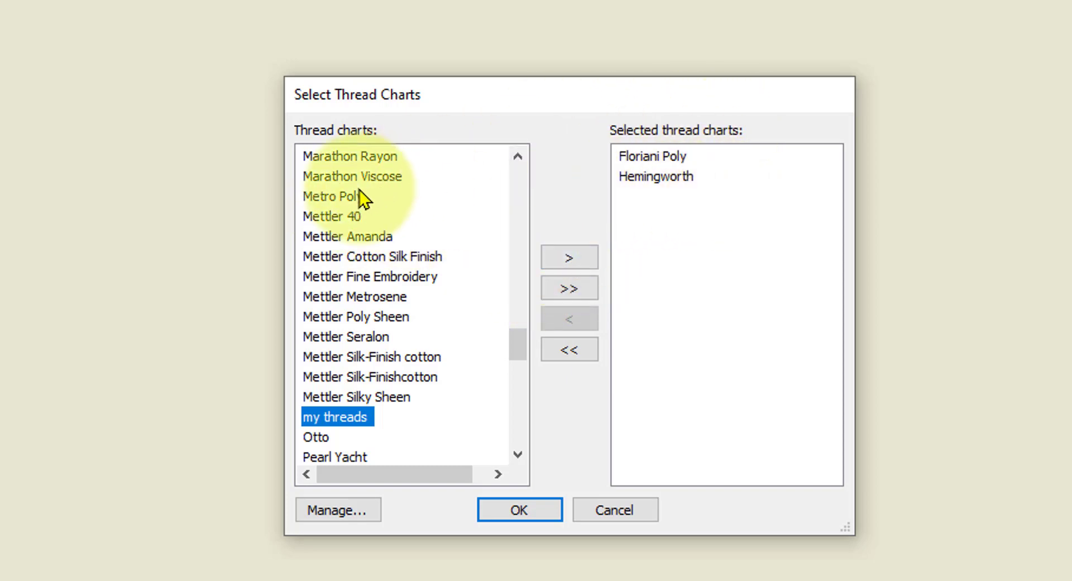
{"action": "left_click", "coordinate": [573, 256]}
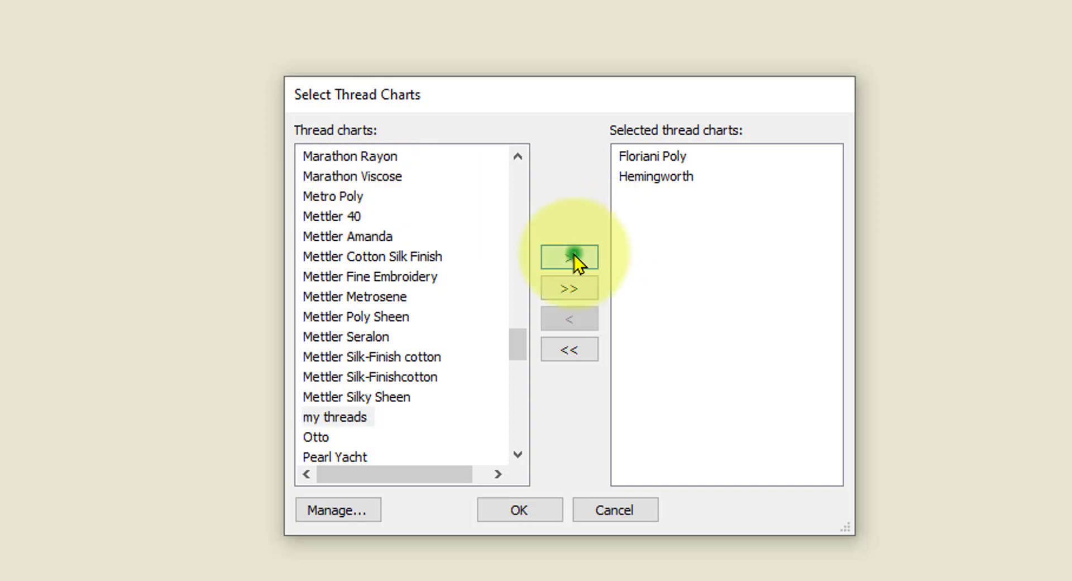
Remove Floriani Poly and Hemingworth from the selected thread charts and apply the selection
{"action": "left_click", "coordinate": [667, 157]}
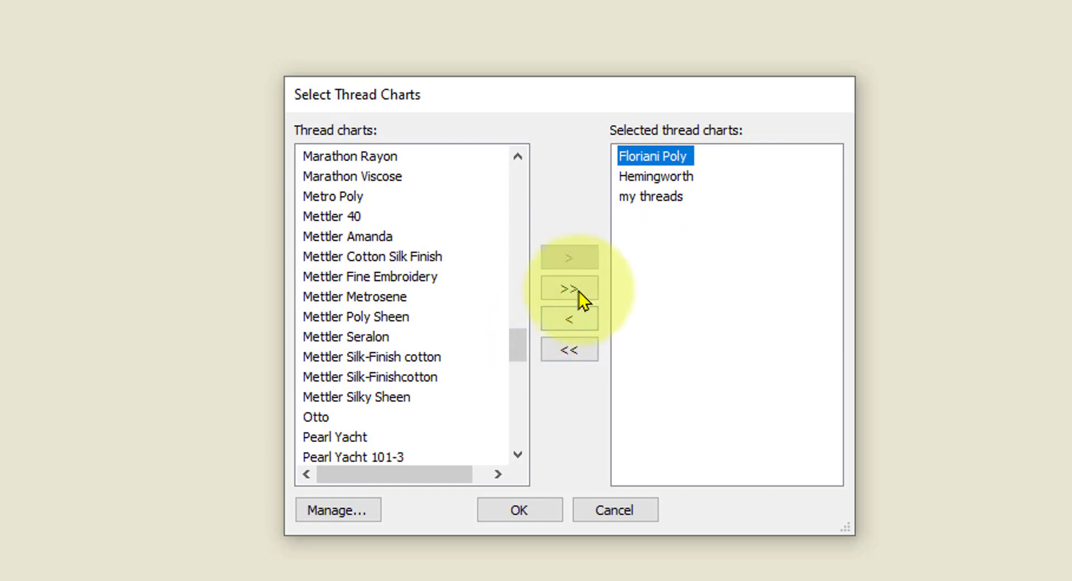
{"action": "left_click", "coordinate": [567, 317]}
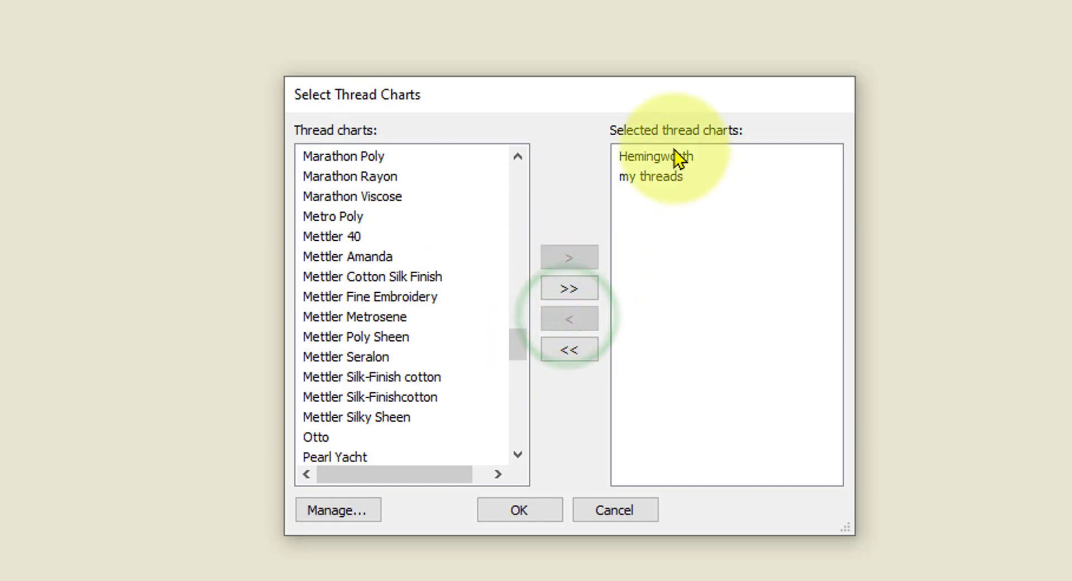
{"action": "left_click", "coordinate": [676, 154]}
{"action": "left_click", "coordinate": [567, 318]}
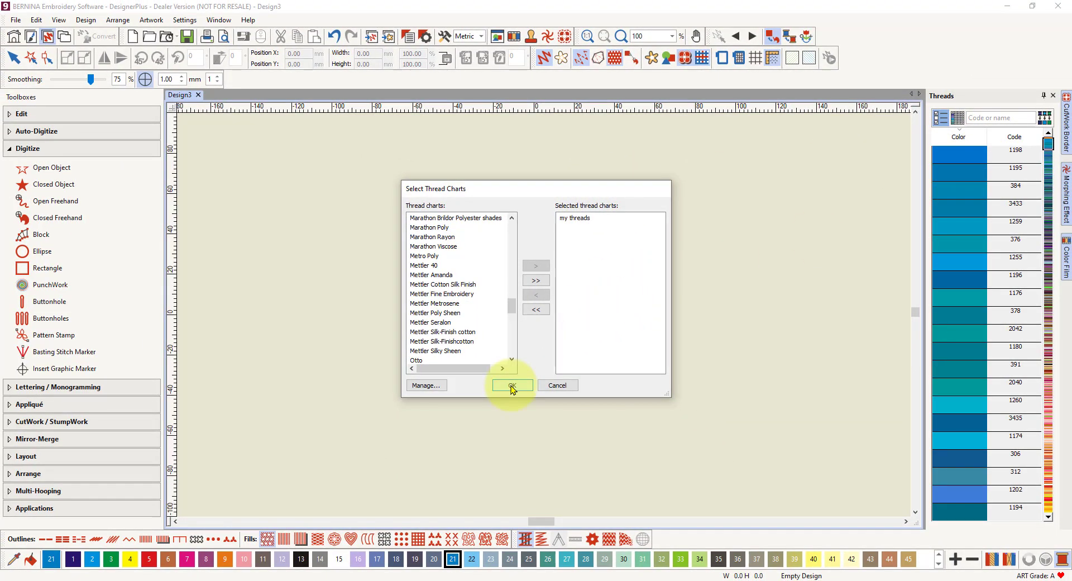
{"action": "left_click", "coordinate": [511, 385]}
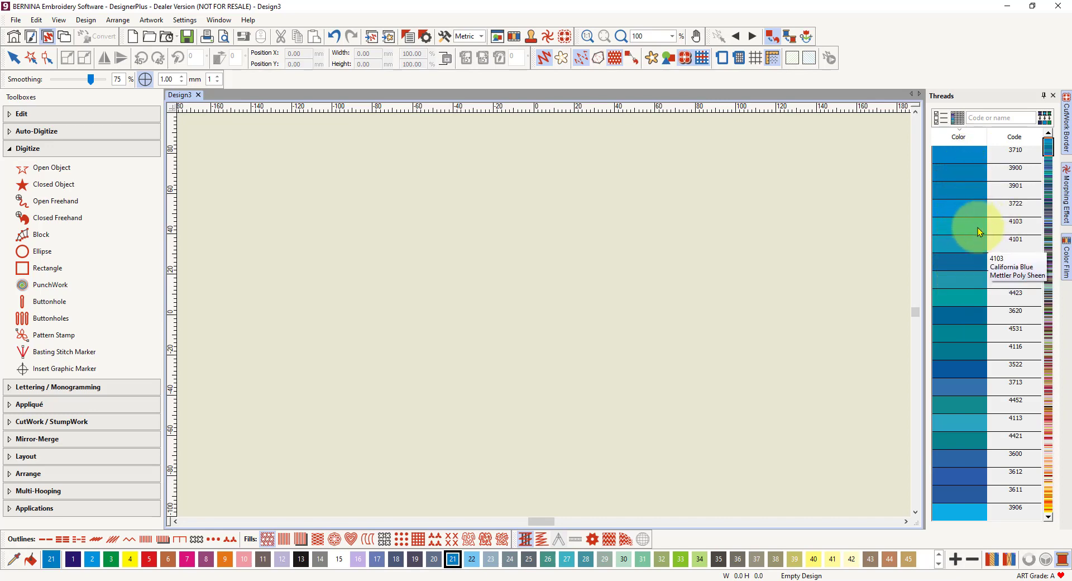
Review the last threads of the my threads chart in the thread chart manager without changing anything
{"action": "mouse_move", "coordinate": [1049, 148]}
{"action": "left_mouse_down"}
{"action": "mouse_move", "coordinate": [1051, 510]}
{"action": "mouse_move", "coordinate": [1046, 143]}
{"action": "left_mouse_up"}
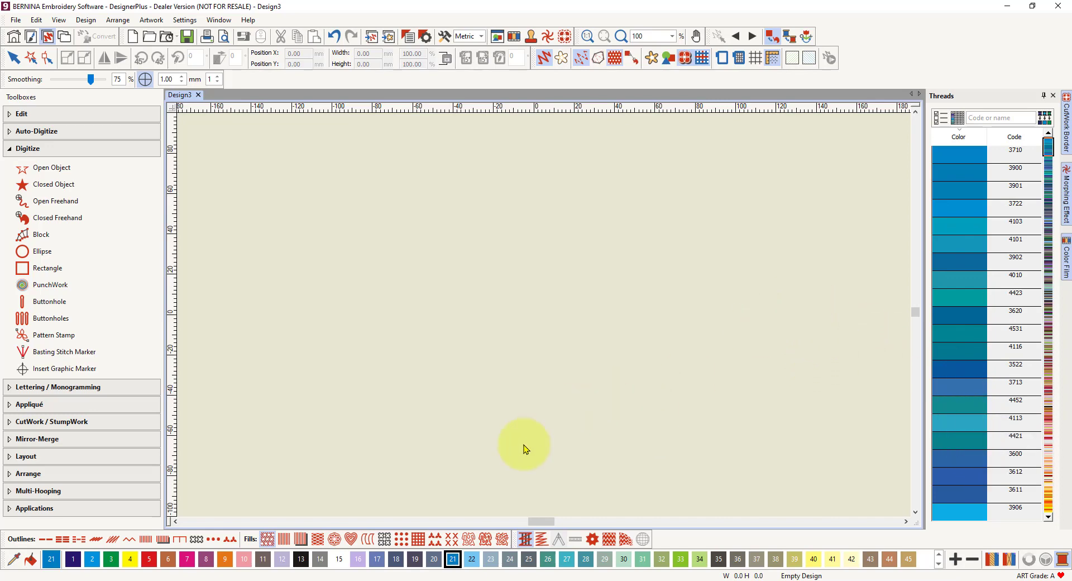
{"action": "left_click", "coordinate": [943, 121]}
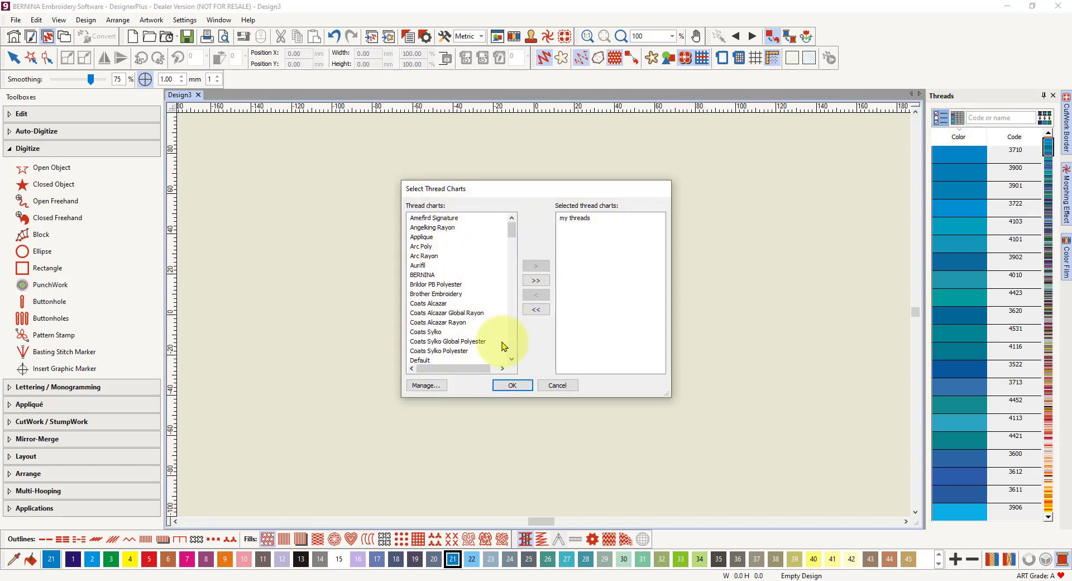
{"action": "left_click", "coordinate": [436, 385]}
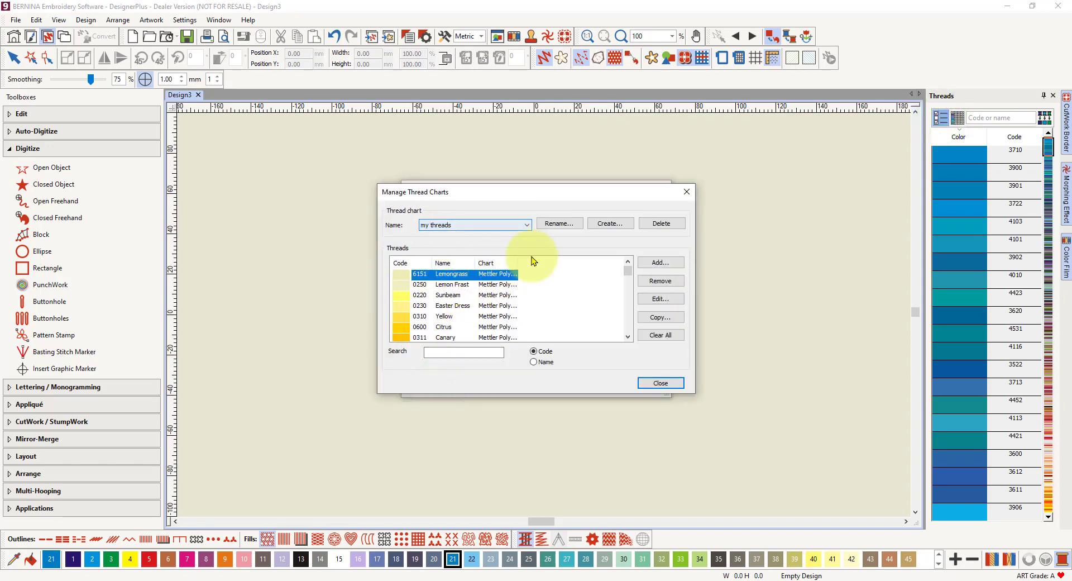
{"action": "left_click_drag", "start_coordinate": [628, 270], "coordinate": [611, 359]}
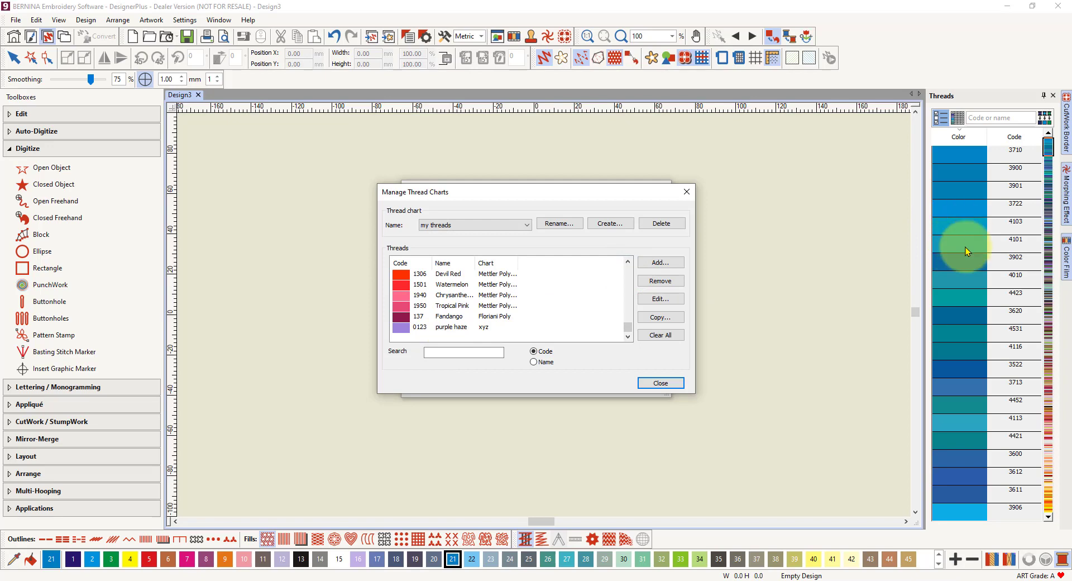
{"action": "left_click", "coordinate": [654, 382]}
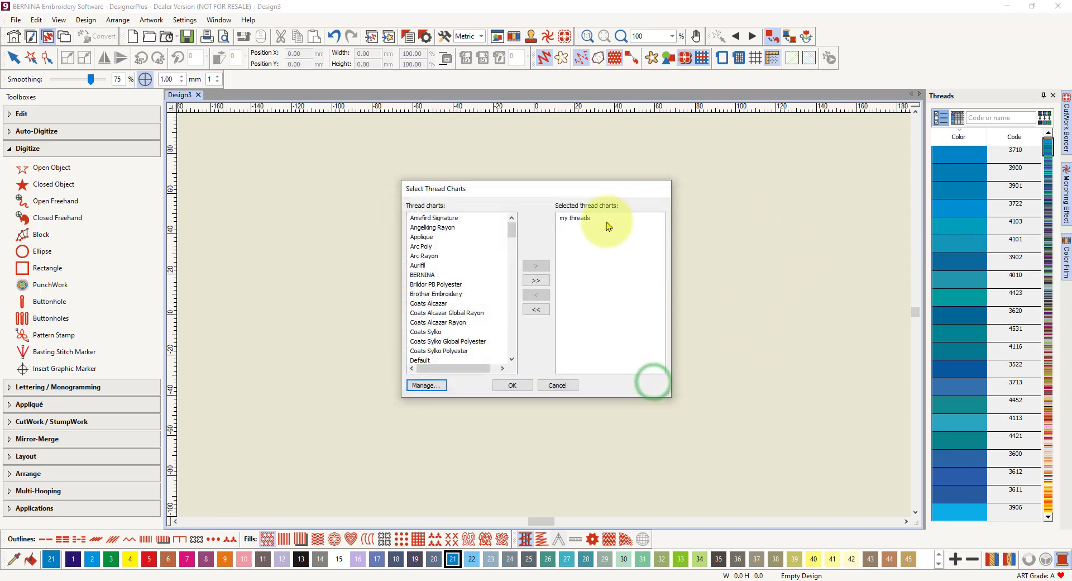
{"action": "left_click", "coordinate": [510, 386]}
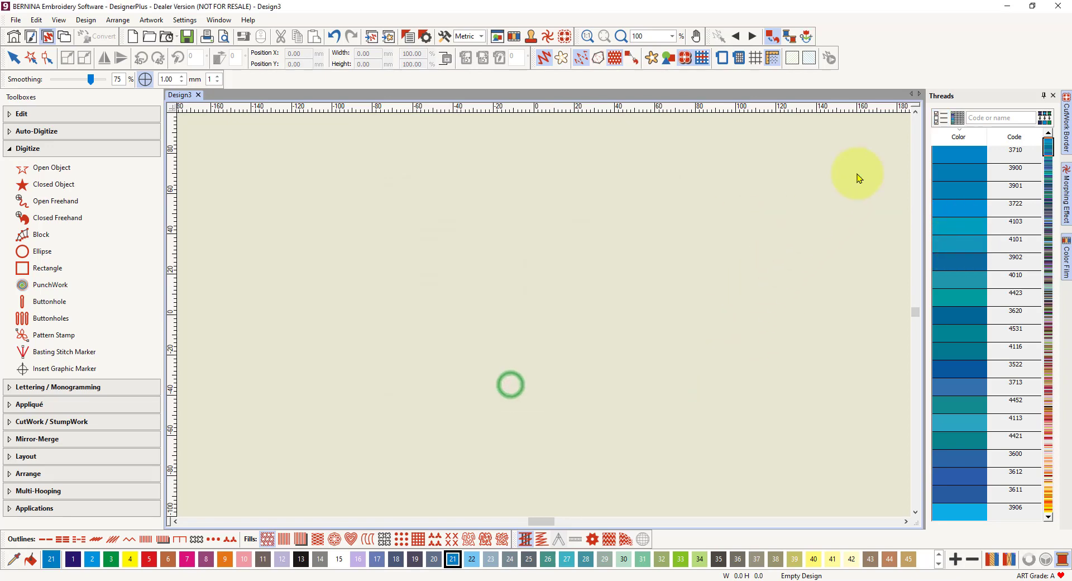
Search the loaded threads for "pur"
{"action": "left_click", "coordinate": [990, 118]}
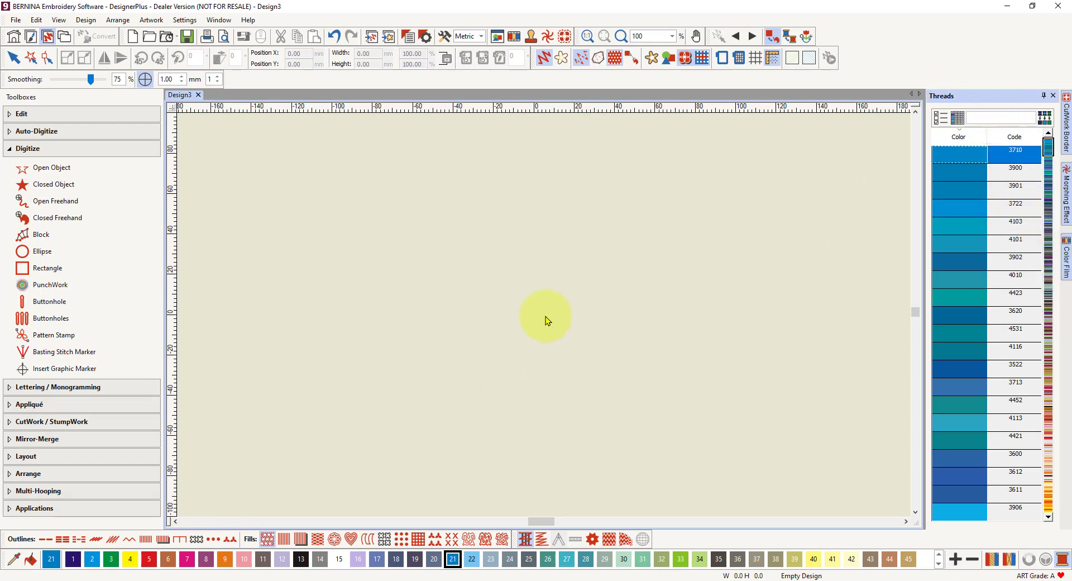
{"action": "type", "text": "pur"}
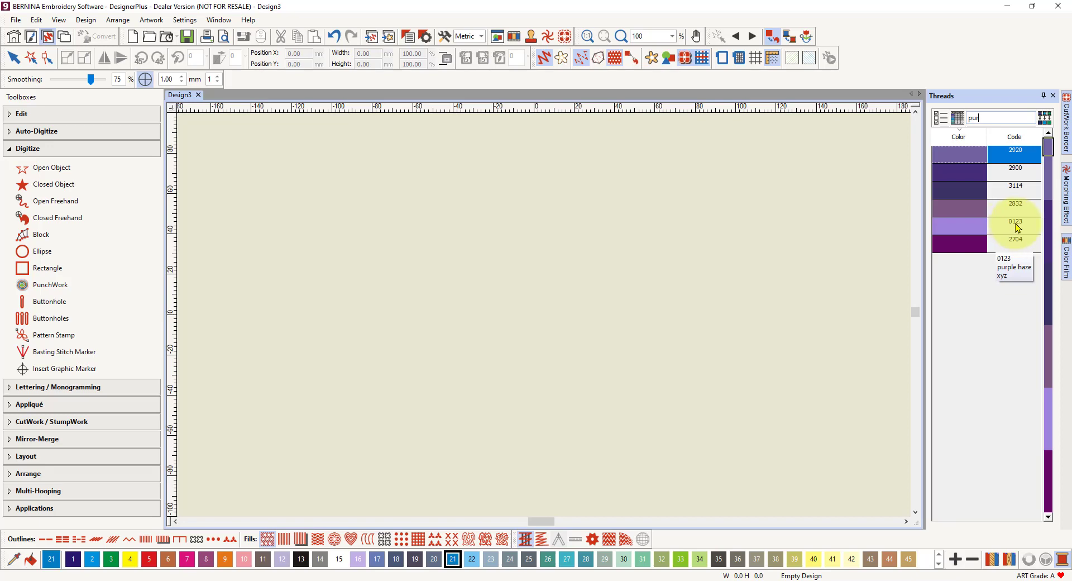
Assign thread 0123 purple haze from the xyz chart to palette color 16
{"action": "left_click", "coordinate": [983, 226]}
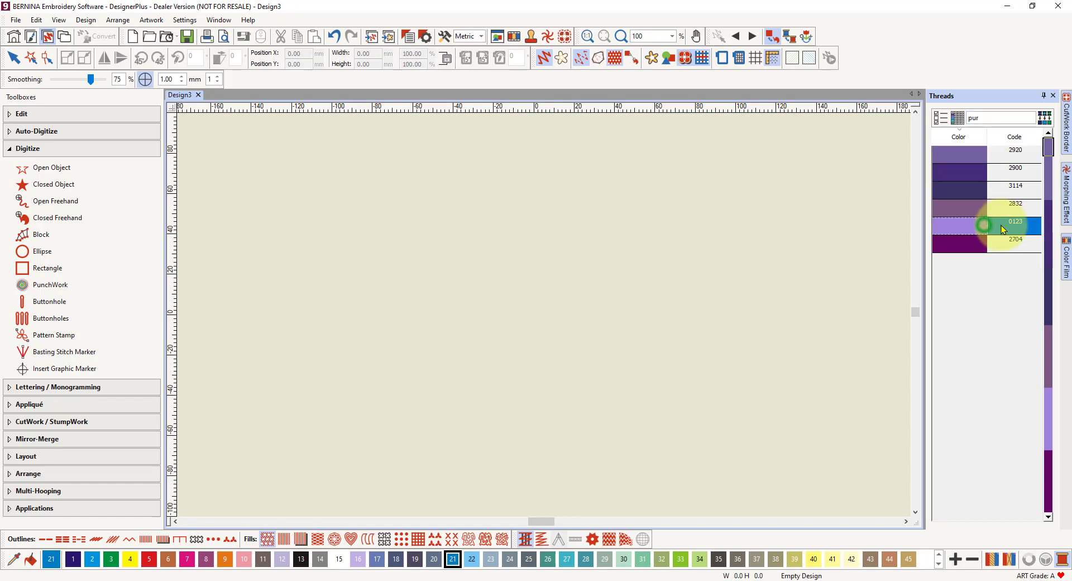
{"action": "left_click", "coordinate": [358, 561]}
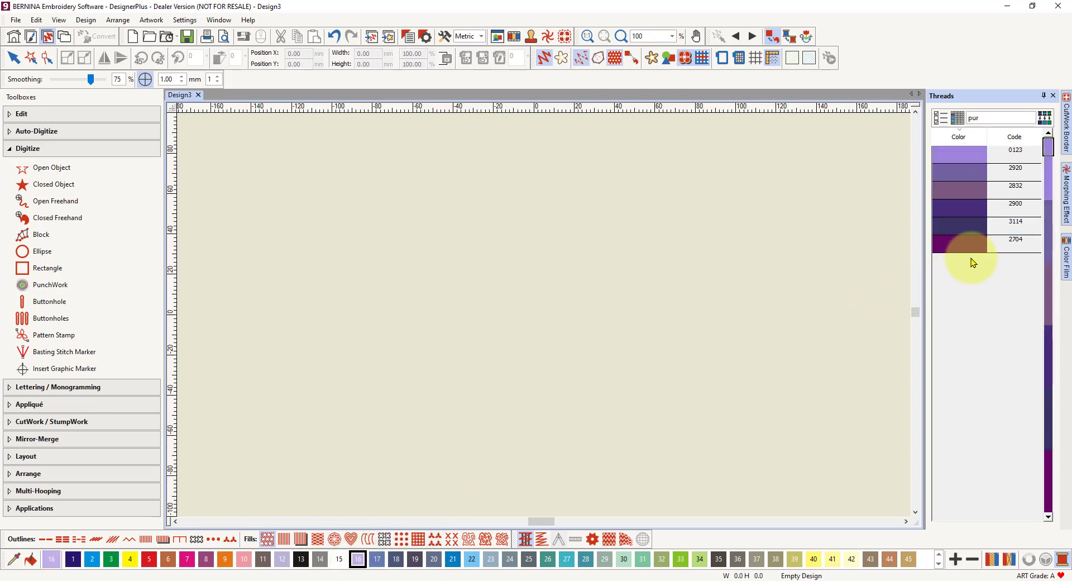
{"action": "left_click", "coordinate": [952, 149]}
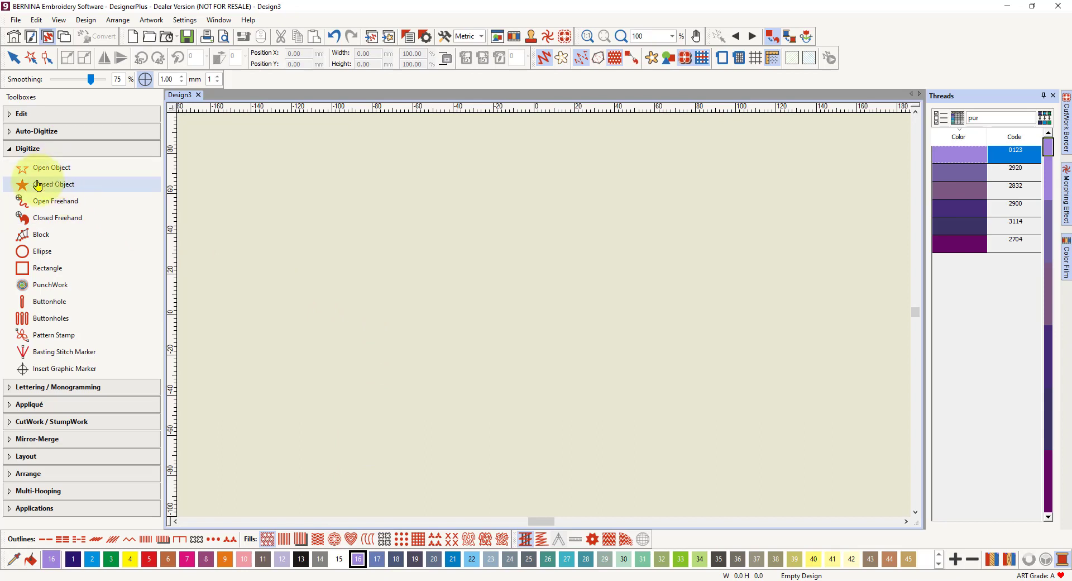
Digitize a five-sided closed object about 84 by 66 mm near the design's centre, using palette color 16
{"action": "left_click", "coordinate": [36, 189]}
{"action": "left_click", "coordinate": [358, 558]}
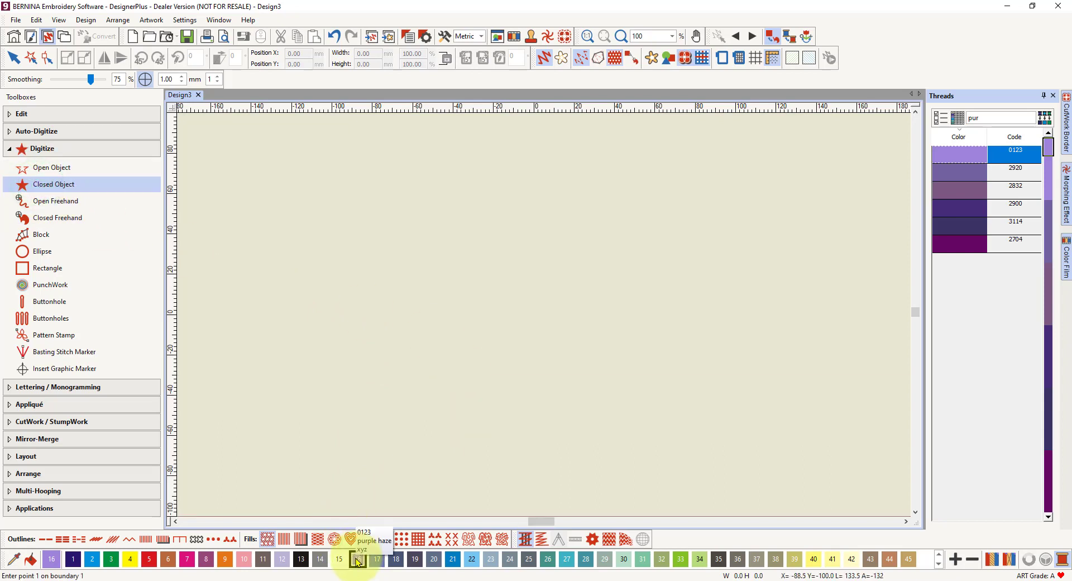
{"action": "left_click", "coordinate": [423, 266]}
{"action": "left_click", "coordinate": [590, 250]}
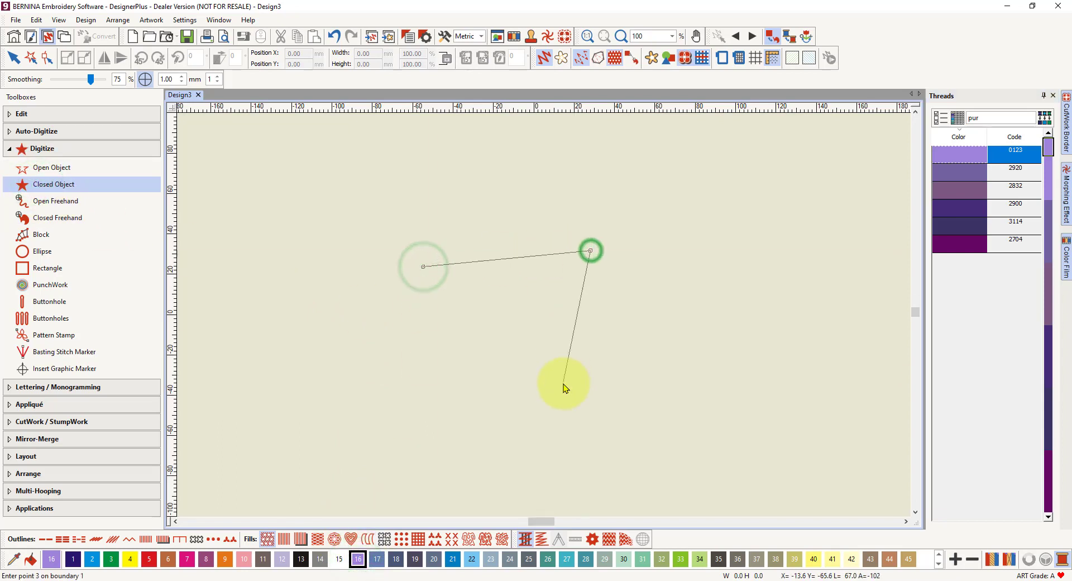
{"action": "left_click", "coordinate": [563, 383]}
{"action": "left_click", "coordinate": [446, 350]}
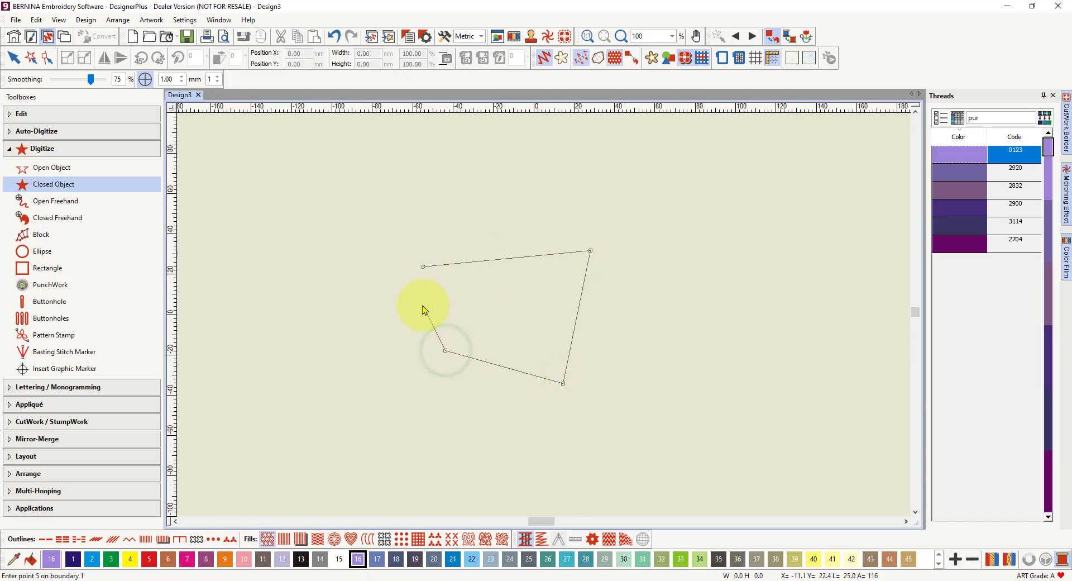
{"action": "left_click", "coordinate": [423, 305]}
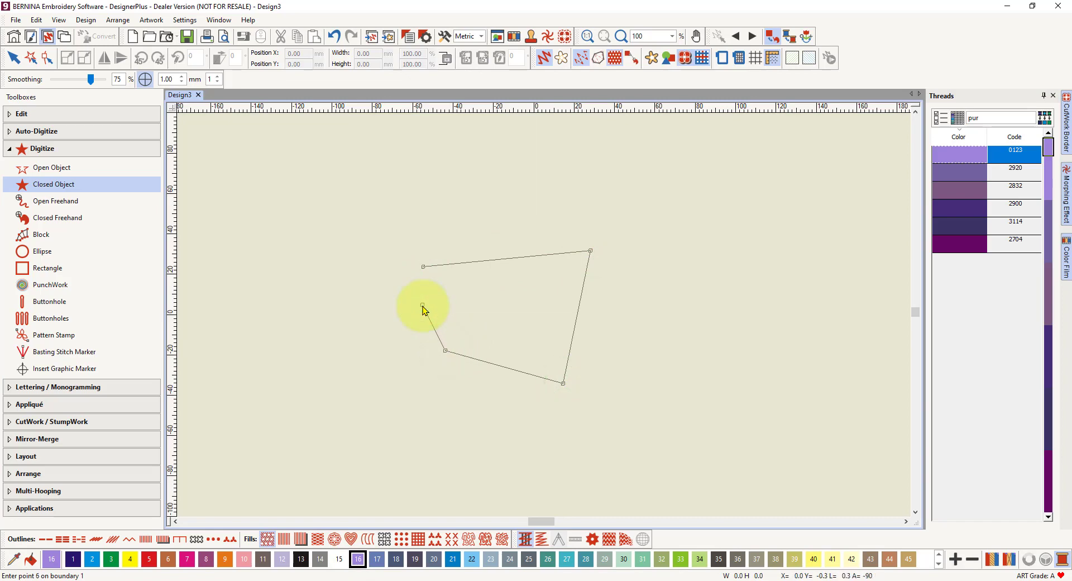
{"action": "key", "text": "Return"}
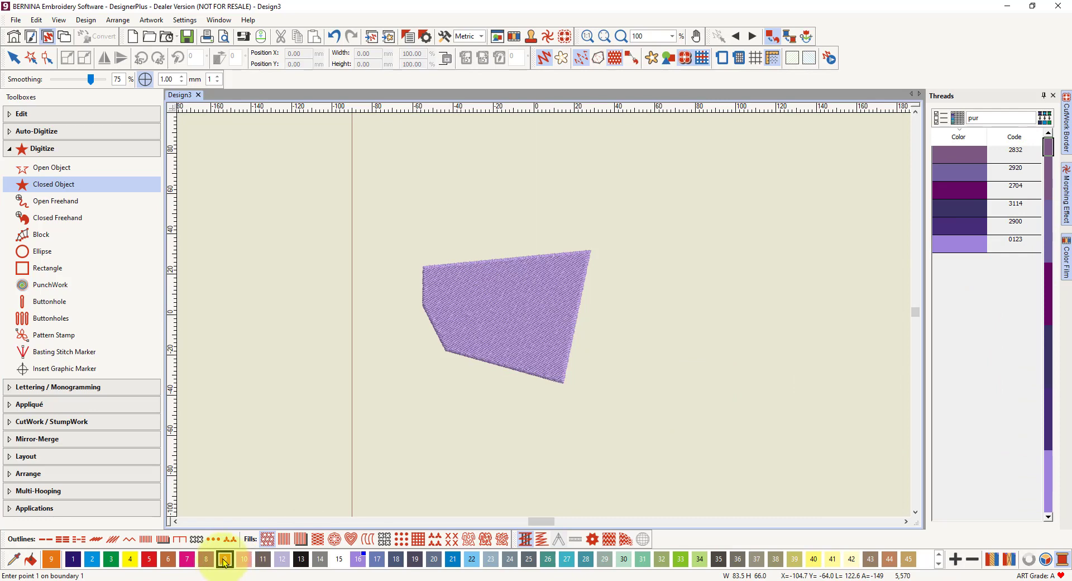
Clear the thread search and assign thread 0904 to palette color 9
{"action": "left_click", "coordinate": [224, 557]}
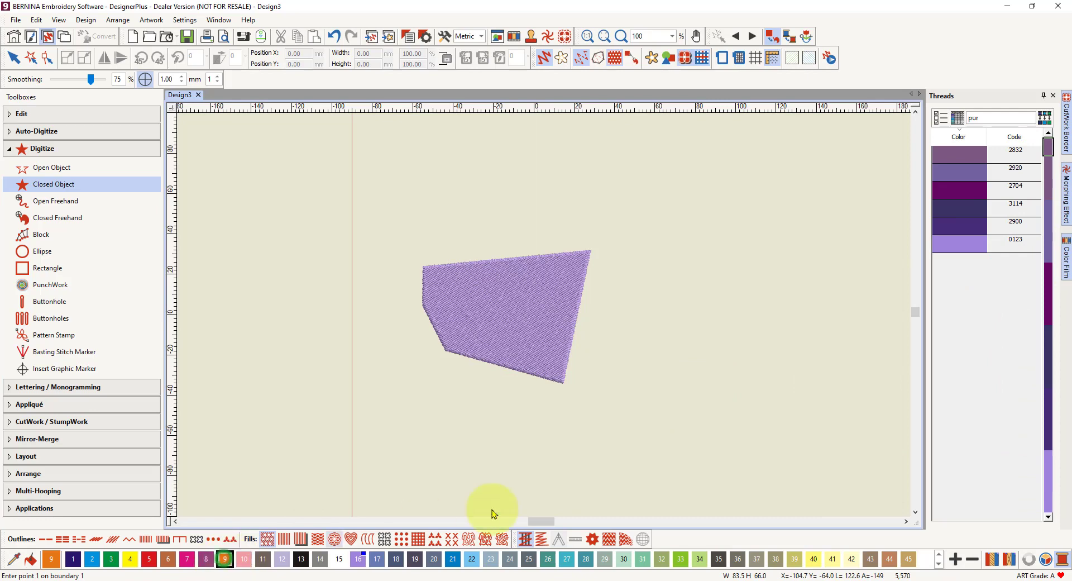
{"action": "left_click", "coordinate": [996, 116]}
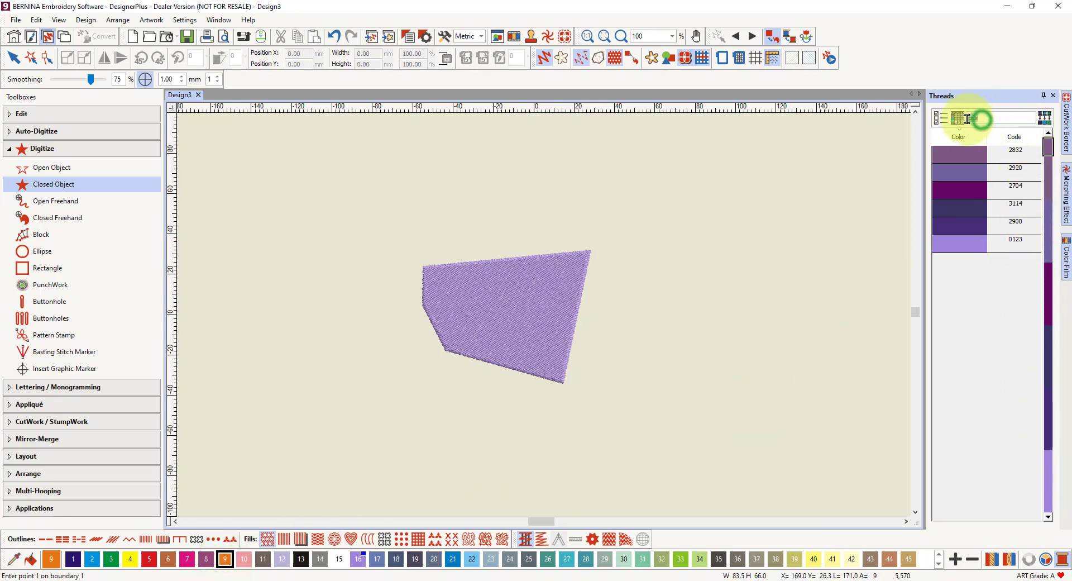
{"action": "double_click", "coordinate": [967, 118]}
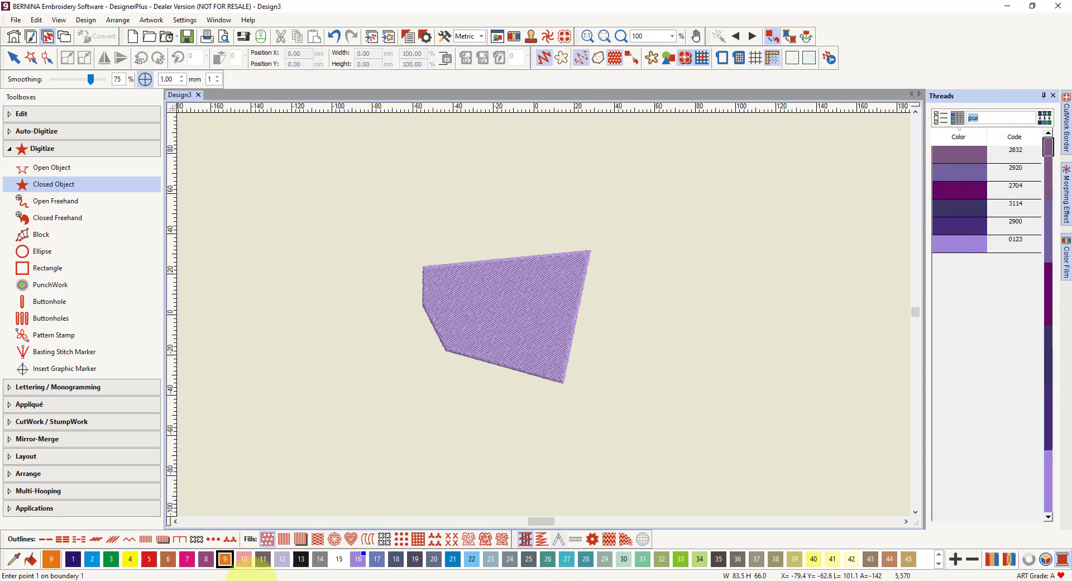
{"action": "key", "text": "BackSpace"}
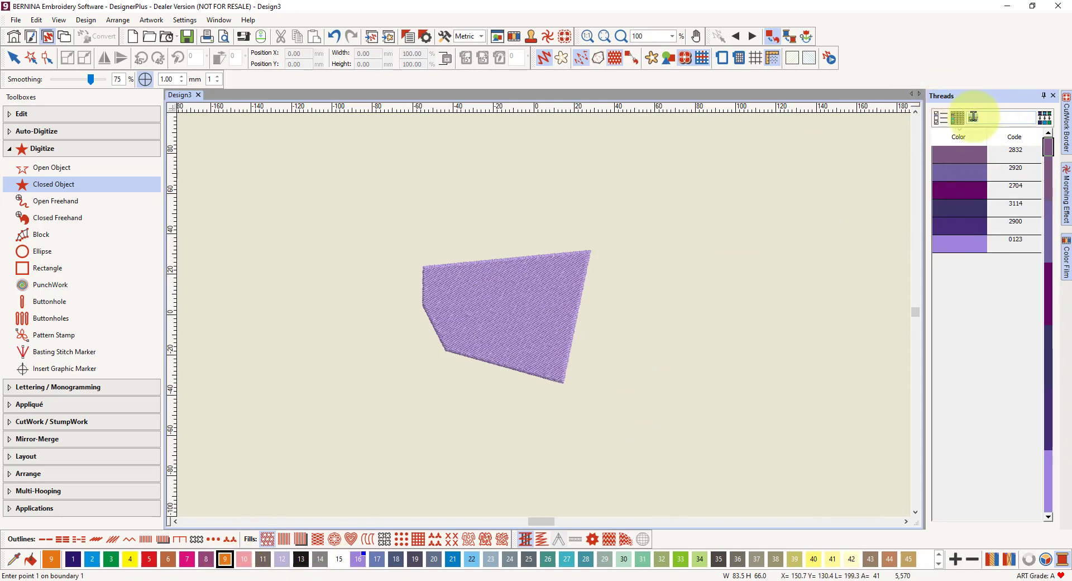
{"action": "key", "text": "ctrl+z"}
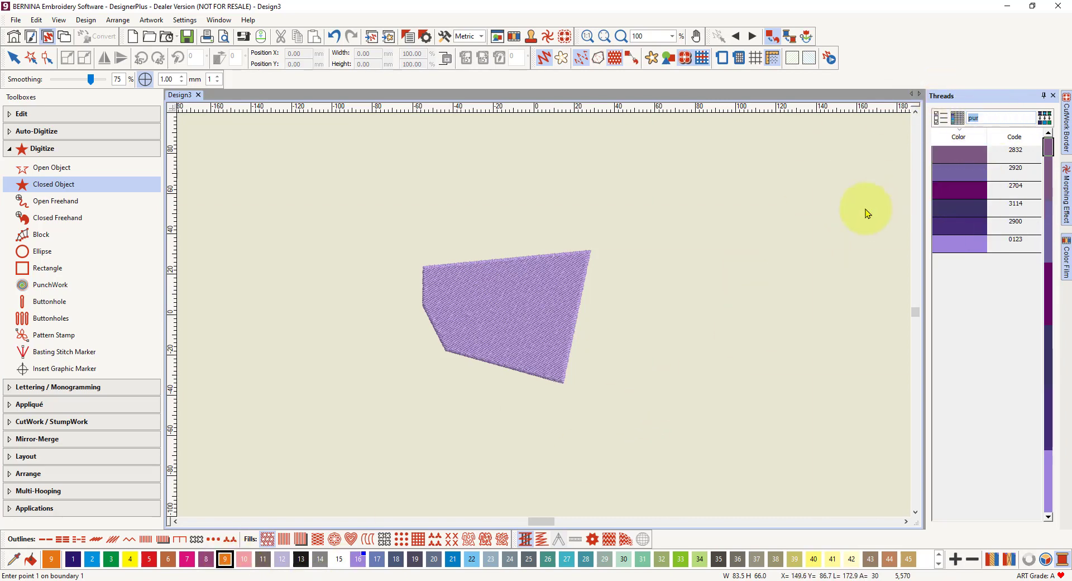
{"action": "key", "text": "BackSpace"}
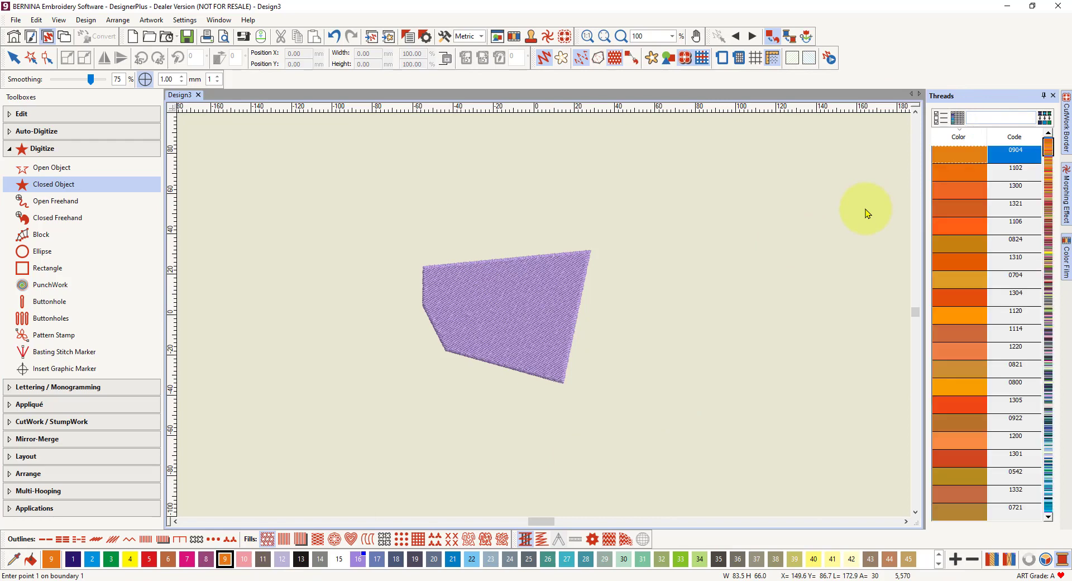
{"action": "left_click", "coordinate": [963, 153]}
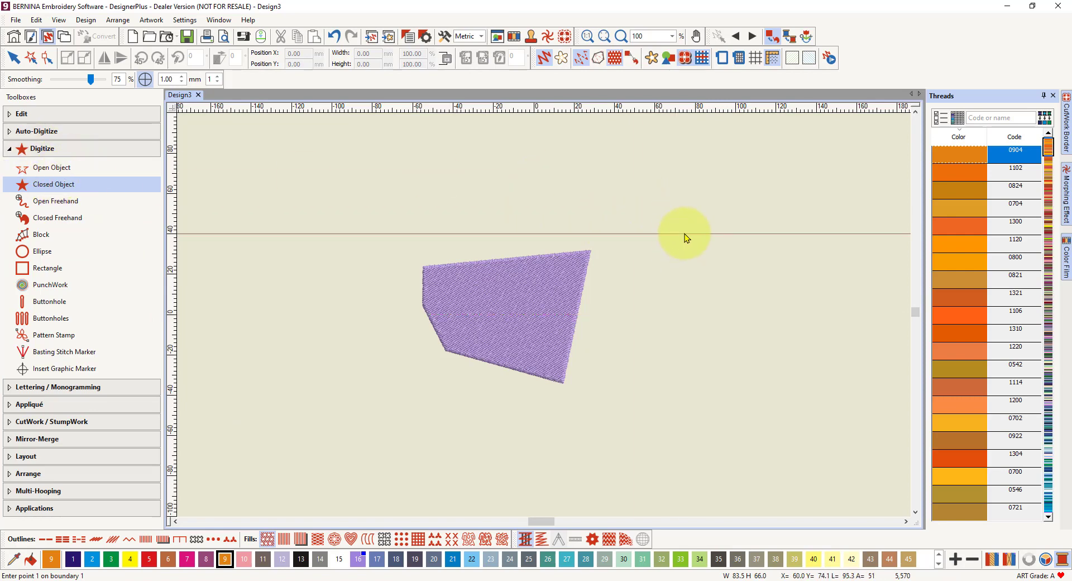
Digitize a closed triangle to the right of the purple shape, using palette color 9
{"action": "left_click", "coordinate": [684, 233]}
{"action": "left_click", "coordinate": [772, 324]}
{"action": "left_click", "coordinate": [669, 352]}
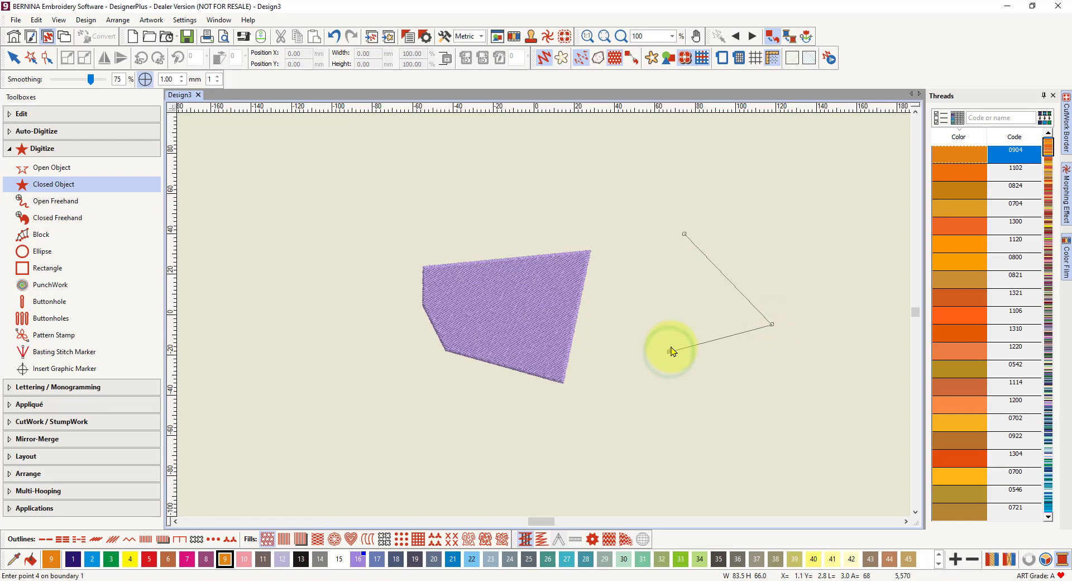
{"action": "key", "text": "Return"}
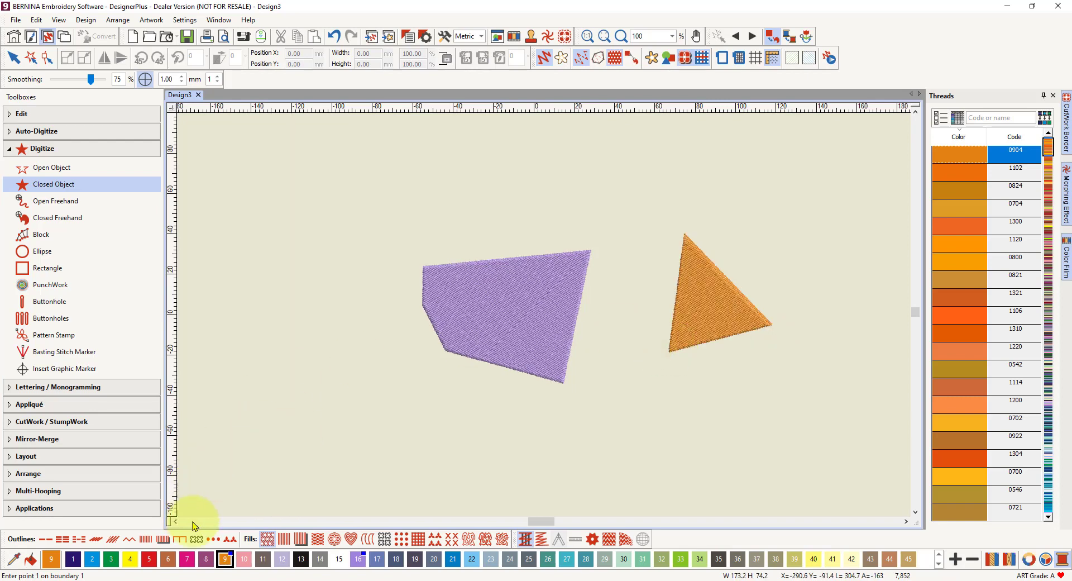
Digitize a closed triangle above and to the left of the purple shape, using palette color 5
{"action": "left_click", "coordinate": [150, 560]}
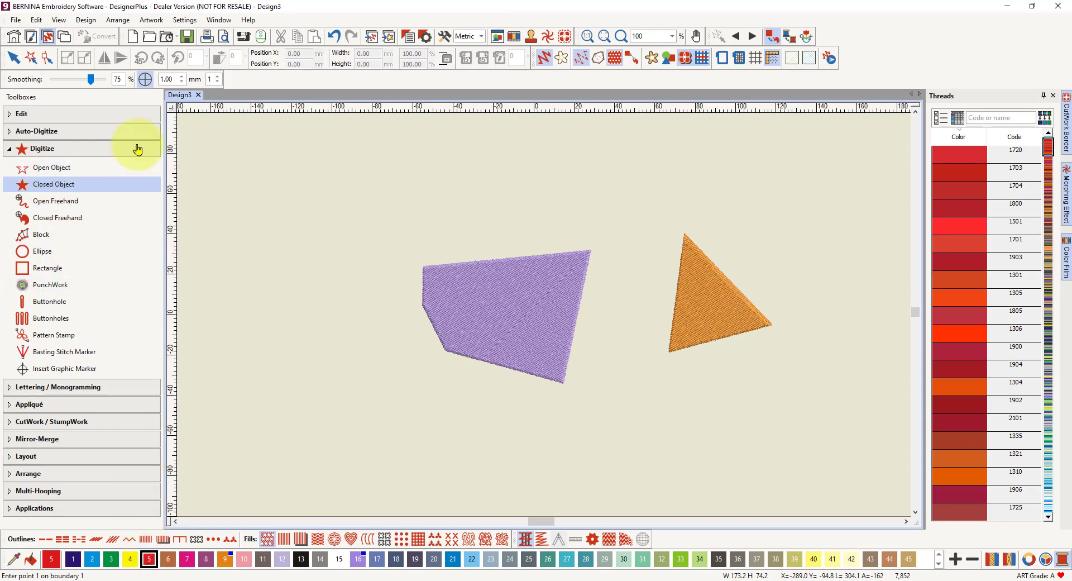
{"action": "left_click", "coordinate": [53, 191]}
{"action": "left_click", "coordinate": [312, 166]}
{"action": "left_click", "coordinate": [383, 169]}
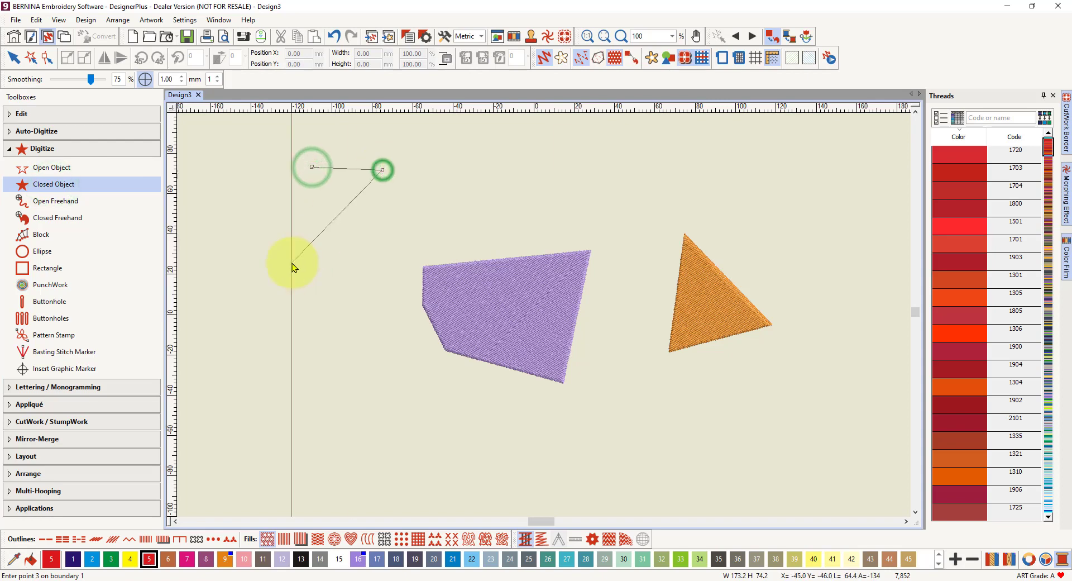
{"action": "left_click", "coordinate": [292, 263]}
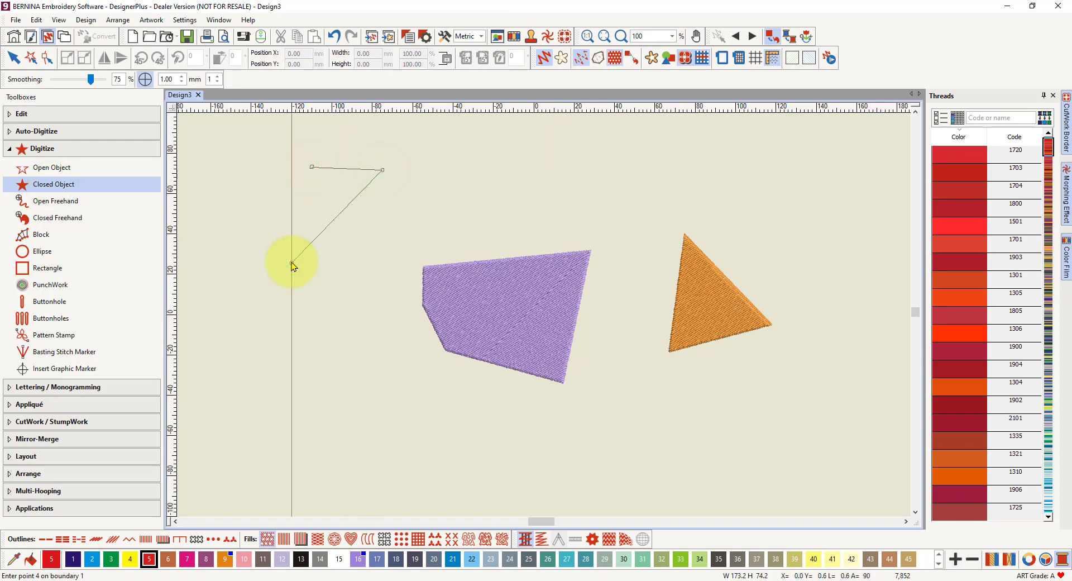
{"action": "key", "text": "Return"}
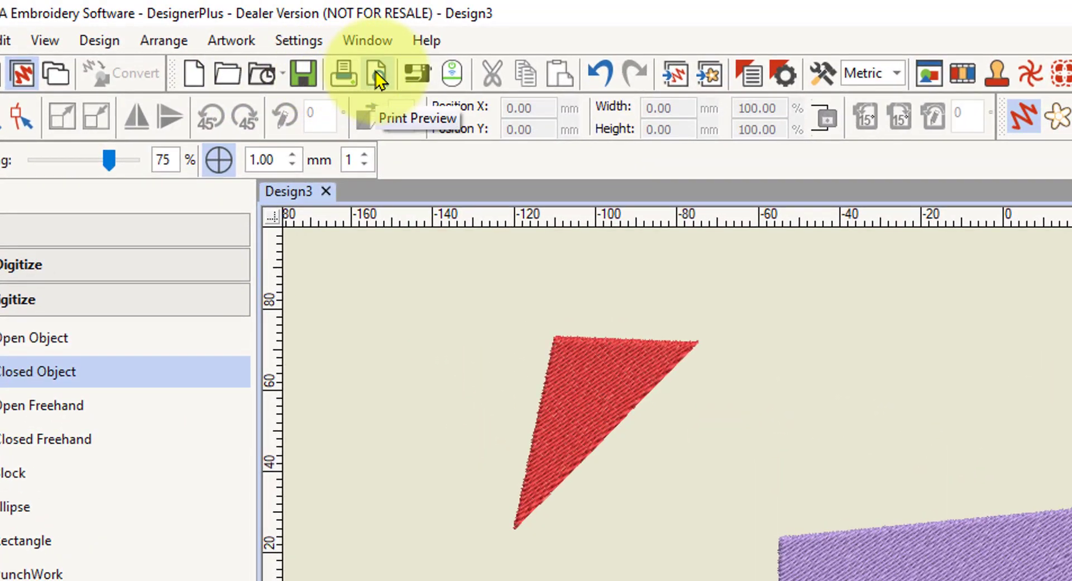
Examine the color sequence, thread names and charts in the design worksheet's print preview, and close the preview
{"action": "left_click", "coordinate": [375, 72]}
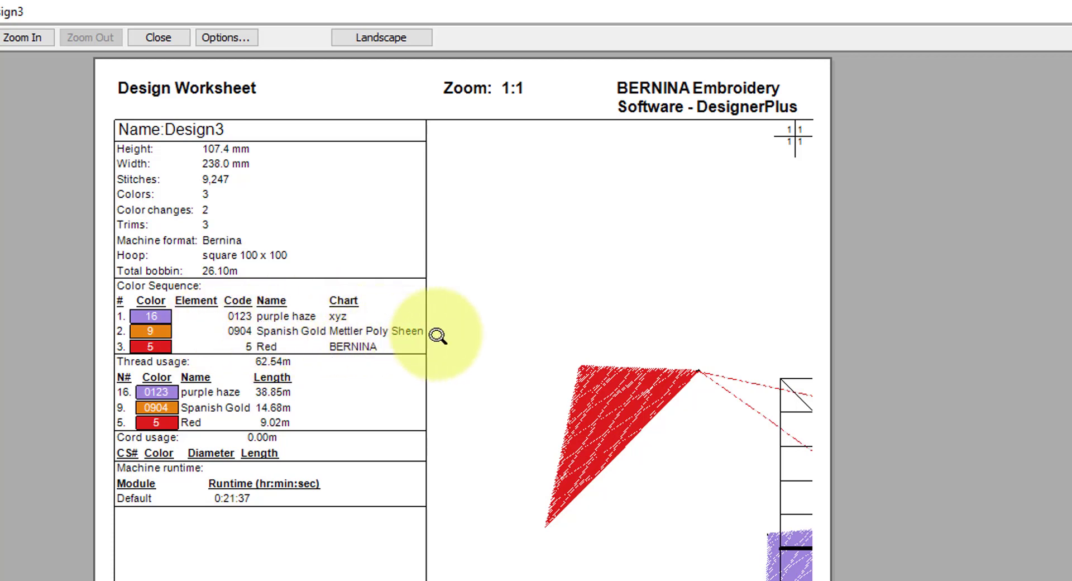
{"action": "left_click", "coordinate": [485, 334]}
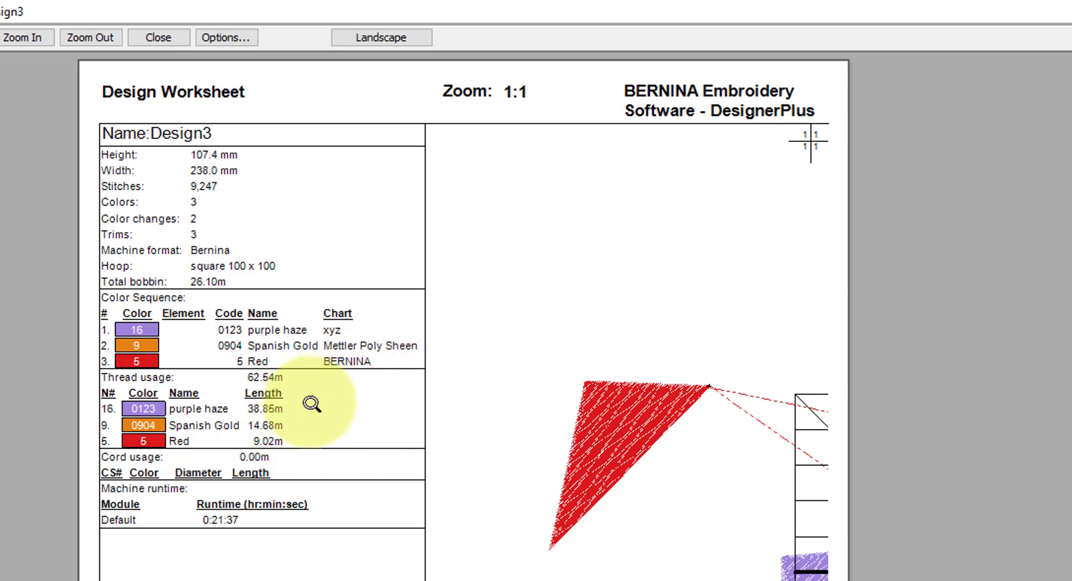
{"action": "left_click", "coordinate": [159, 35]}
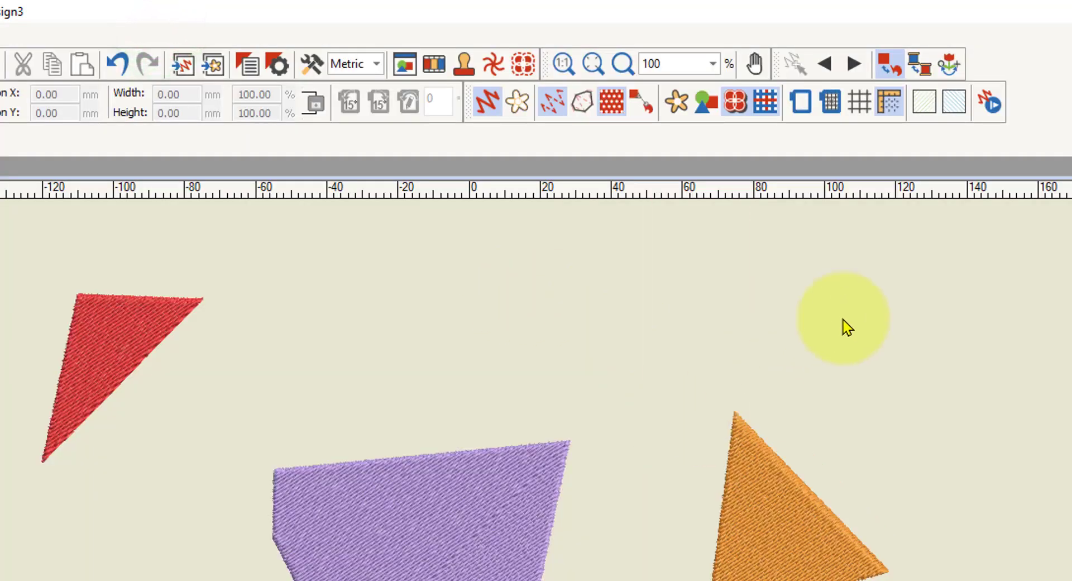